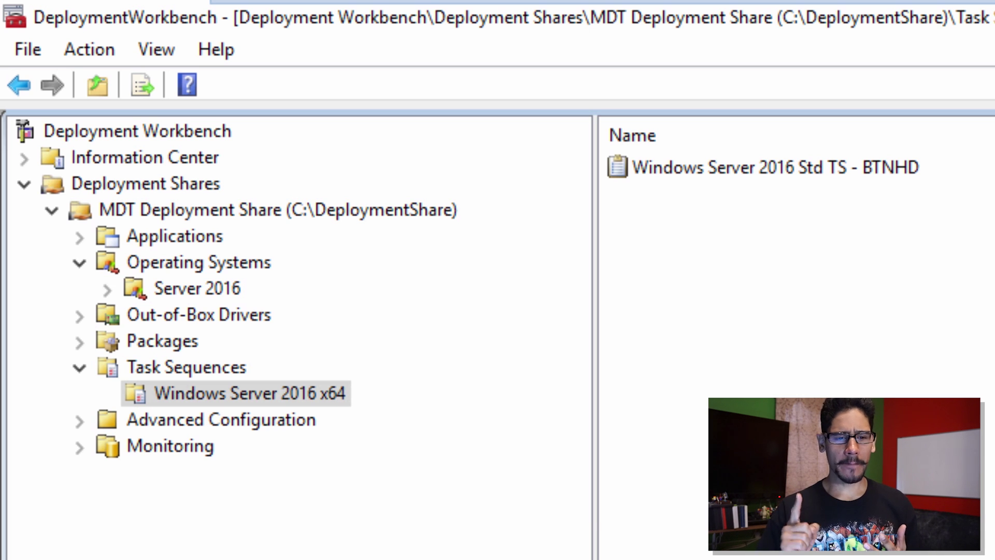
# - Check the Deployment Workbench version details, then select the Windows Server 2016 x64 task sequence
pyautogui.click(225, 55)
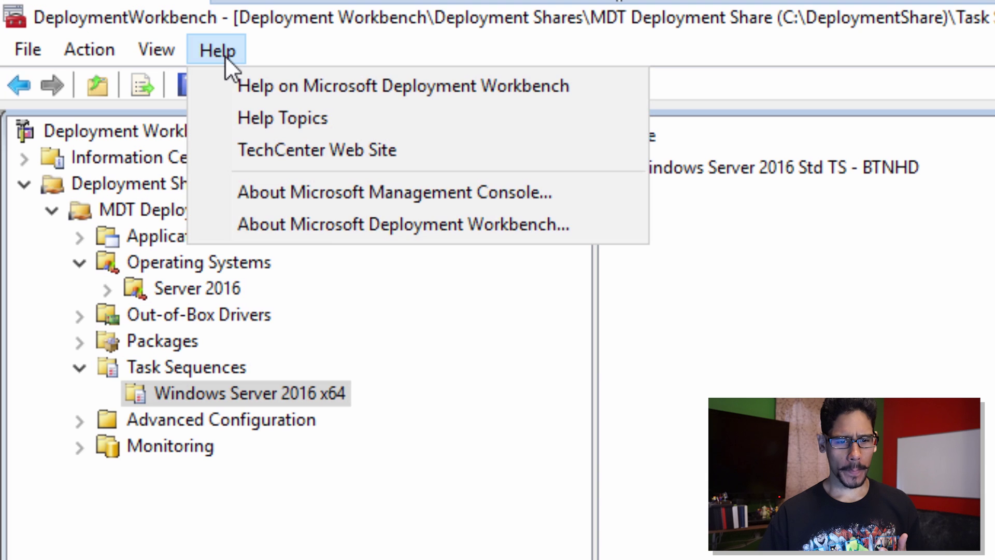
pyautogui.click(315, 225)
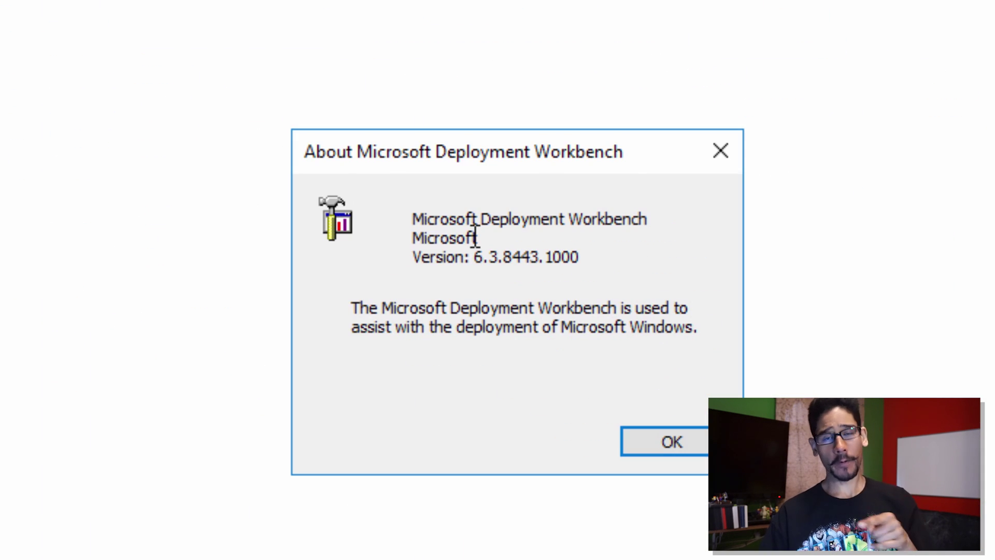
pyautogui.click(668, 442)
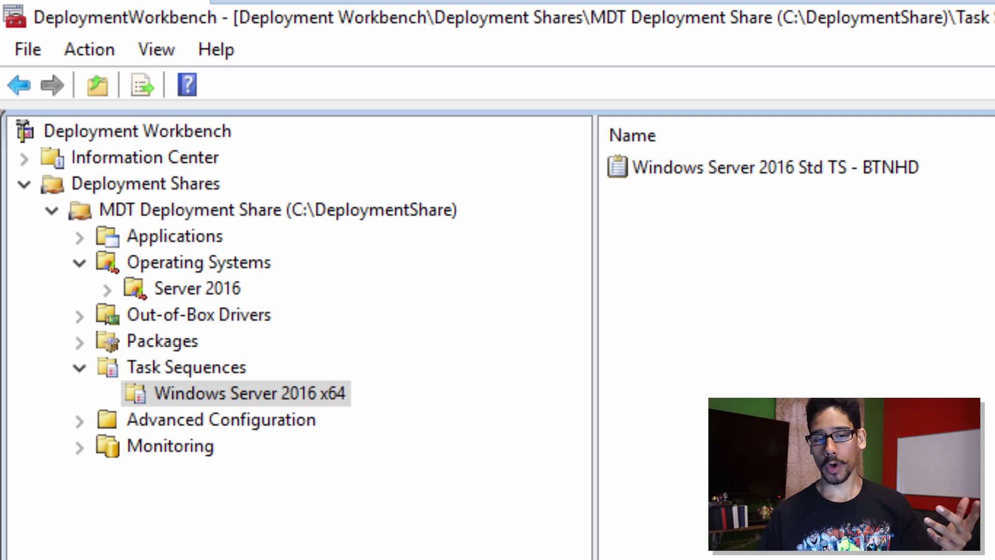
pyautogui.click(306, 395)
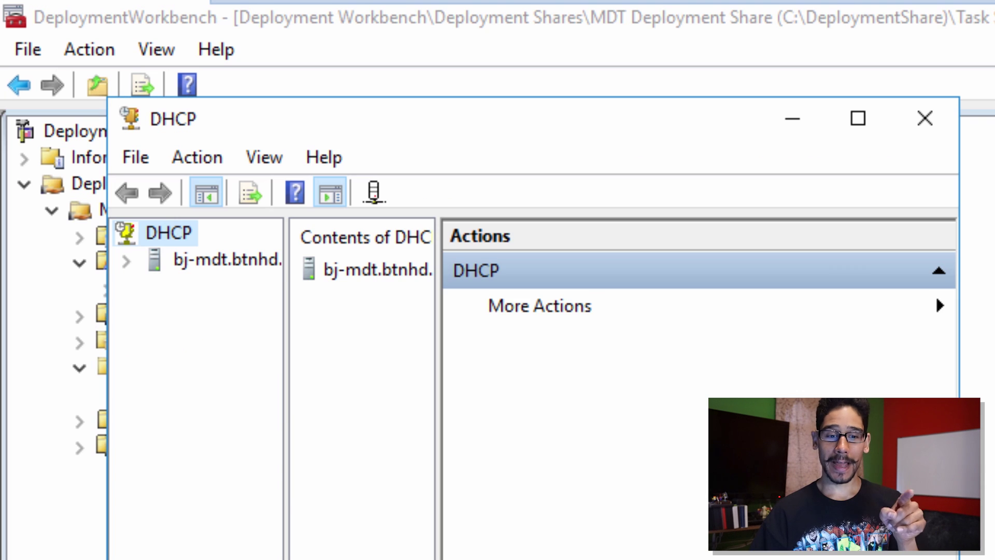
# - Expand the DHCP server and IPv4 in a maximized console with a widened tree
pyautogui.click(127, 262)
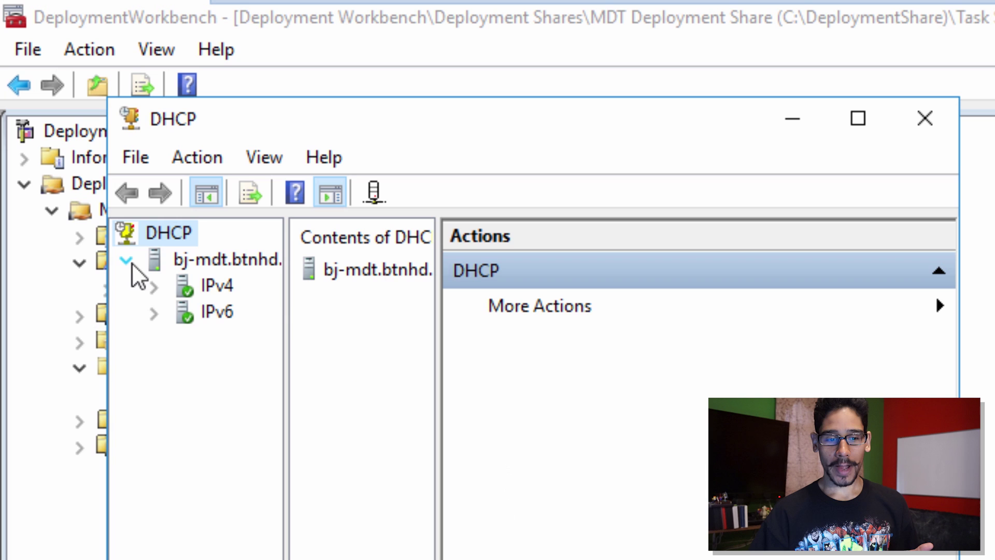
pyautogui.doubleClick(210, 285)
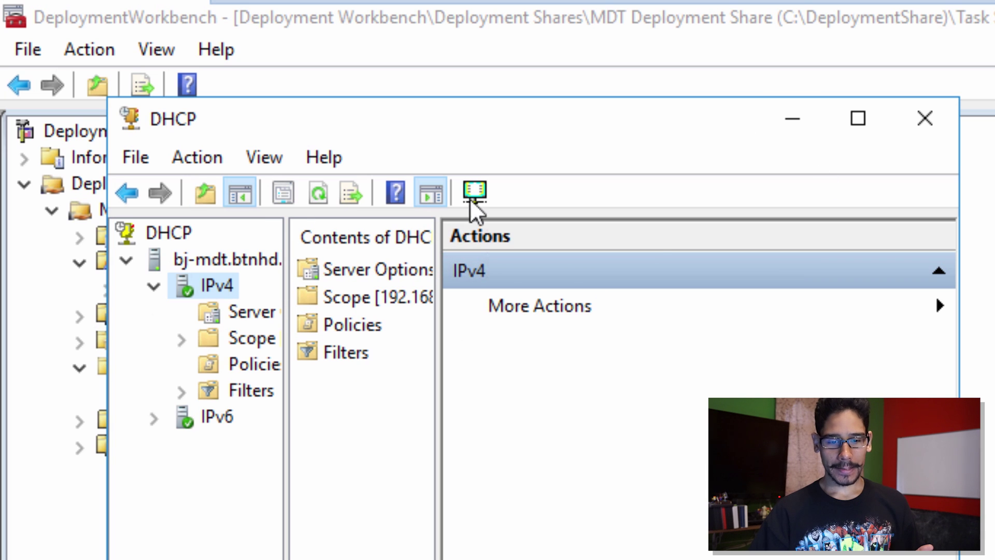
pyautogui.click(858, 120)
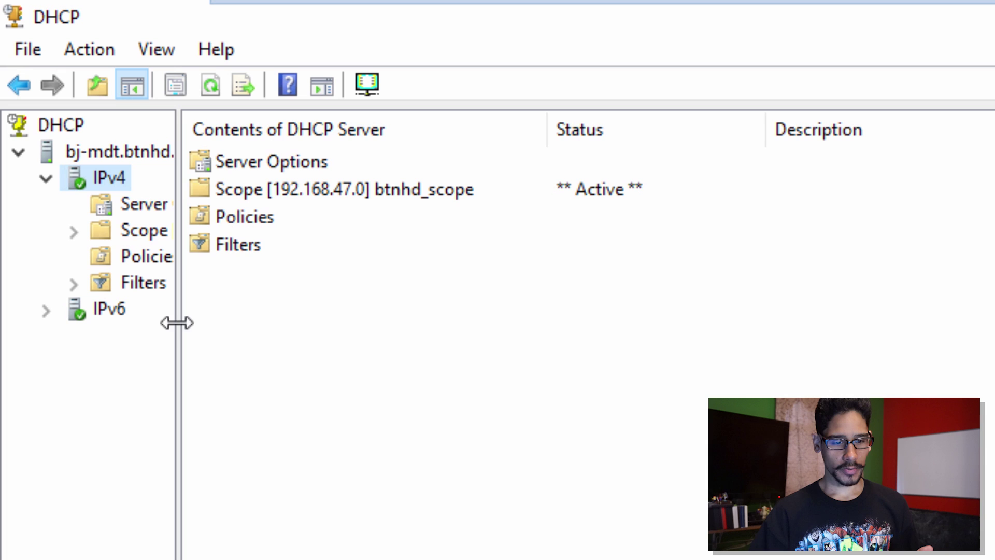
pyautogui.moveTo(176, 322); pyautogui.dragTo(506, 350)
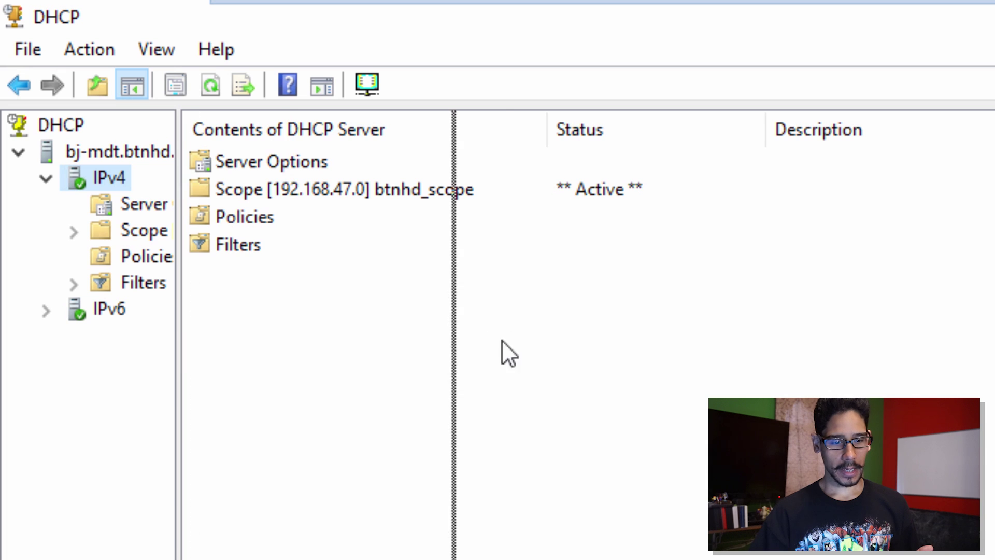
# - Expand btnhd_scope and review its Address Pool, Policies and Scope Options (router 192.168.47.2, DNS 192.168.47.139)
pyautogui.click(75, 233)
pyautogui.click(243, 253)
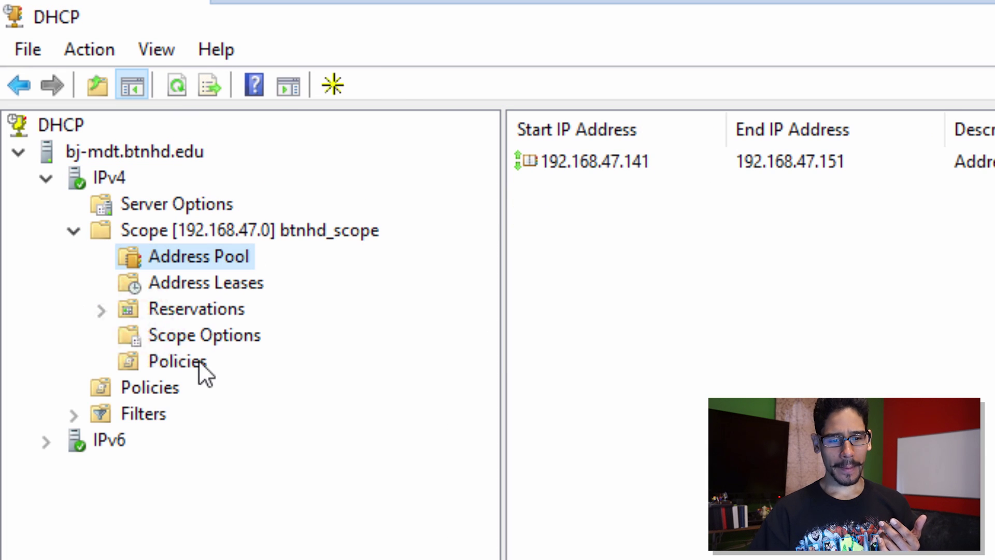
pyautogui.click(213, 337)
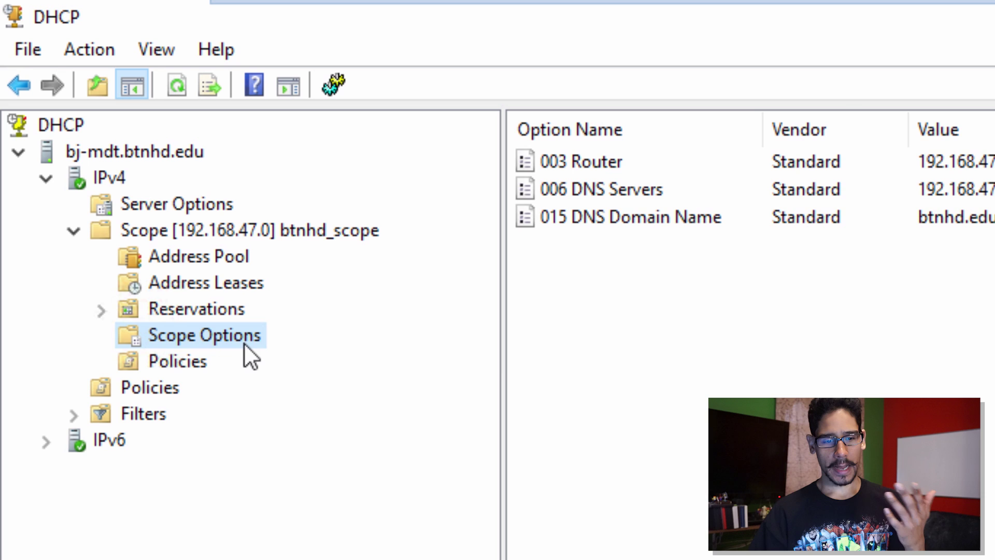
pyautogui.click(179, 363)
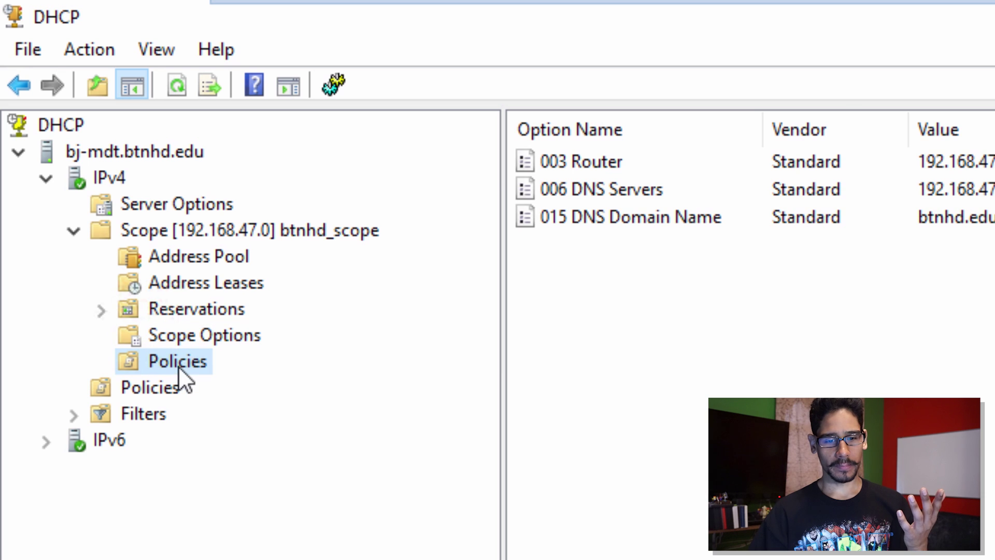
pyautogui.click(215, 336)
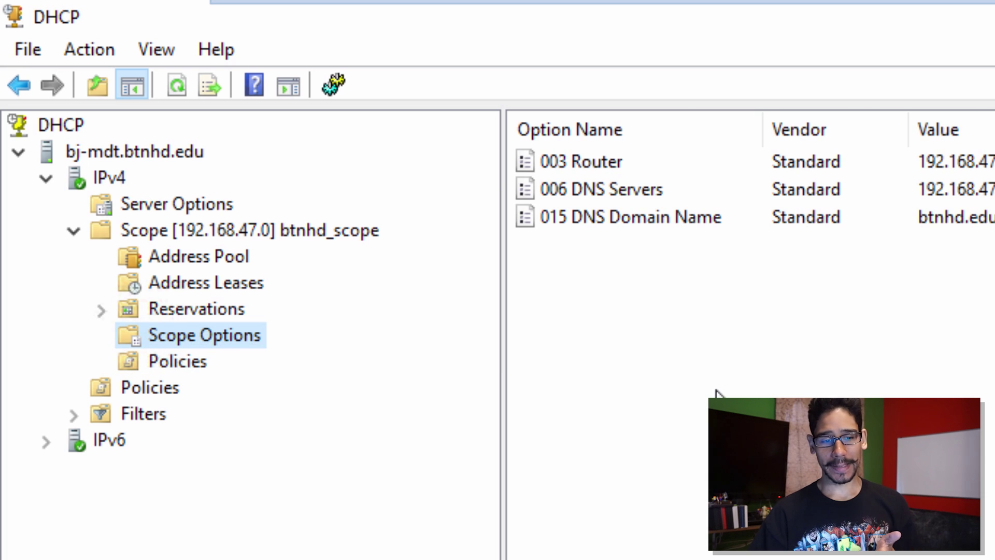
pyautogui.click(186, 365)
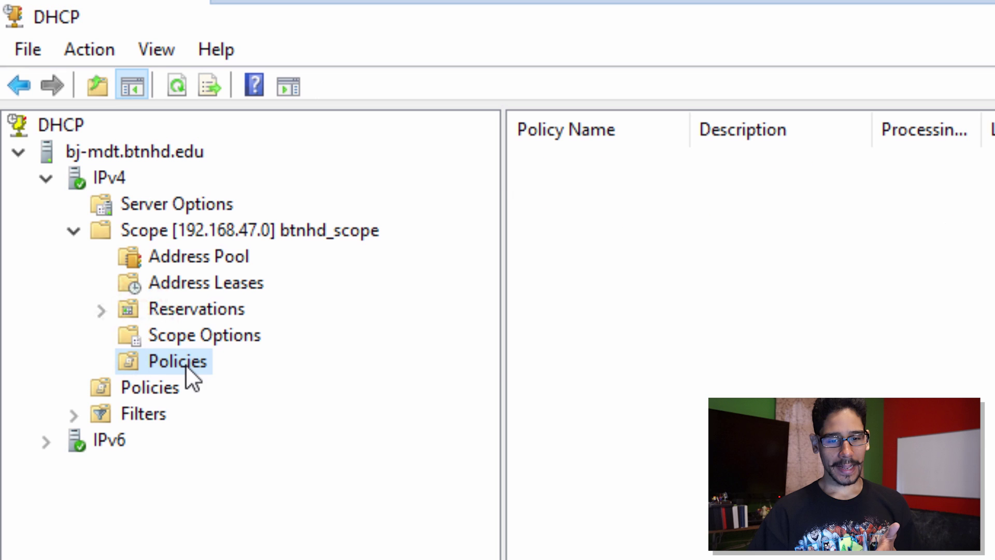
pyautogui.click(210, 336)
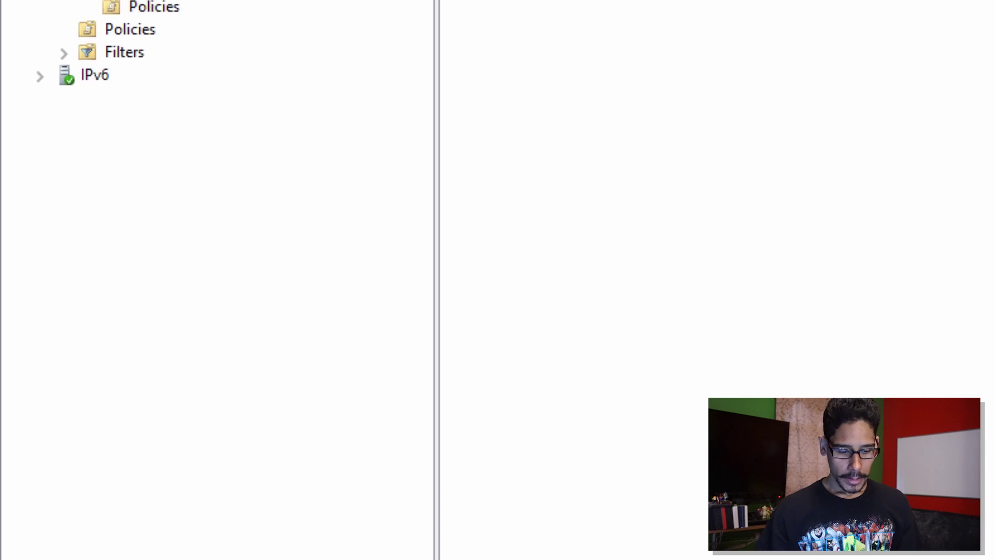
# - Launch Server Manager and start the Add Roles and Features wizard
pyautogui.click(13, 543)
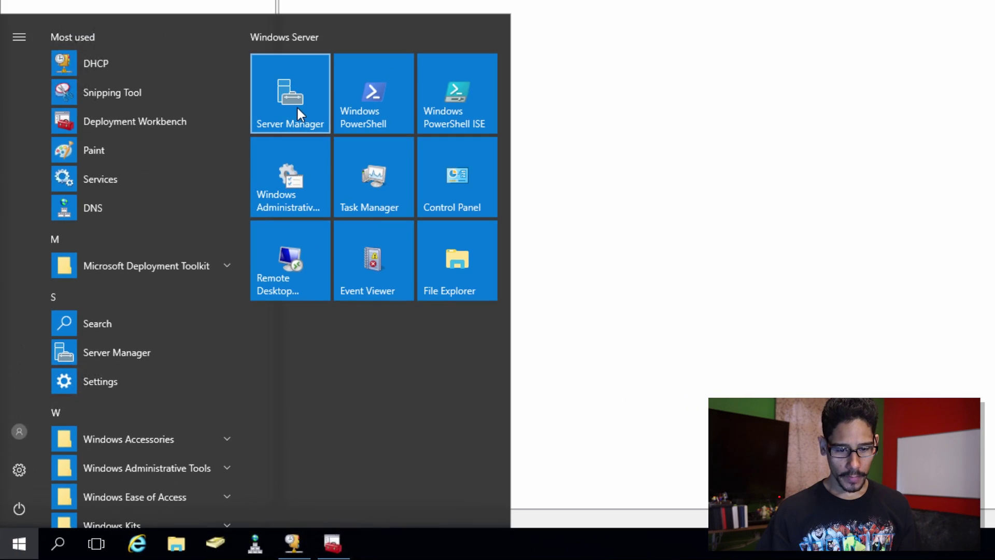
pyautogui.click(297, 108)
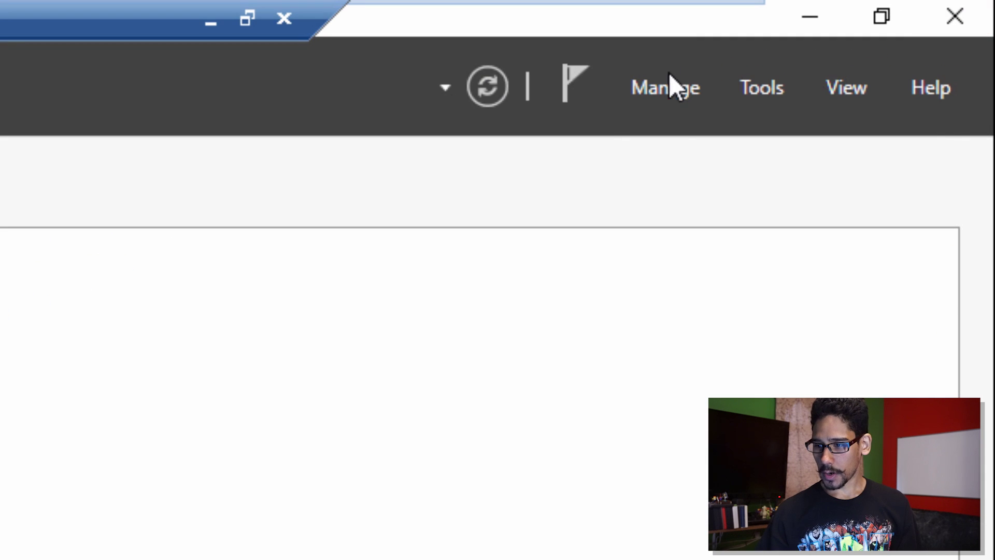
pyautogui.click(668, 89)
pyautogui.click(693, 134)
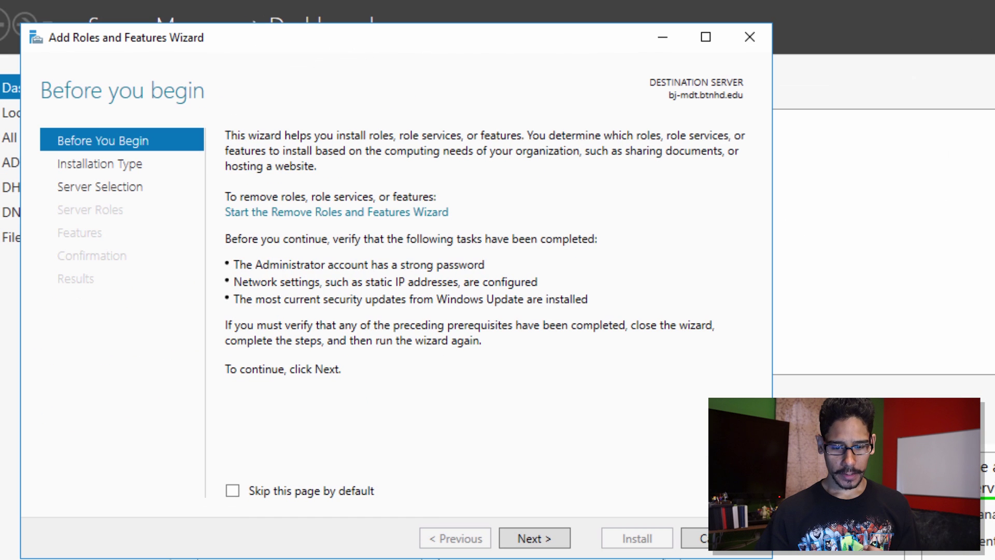
# - Choose a role-based installation on this server and select Windows Deployment Services with its management tools
pyautogui.click(535, 541)
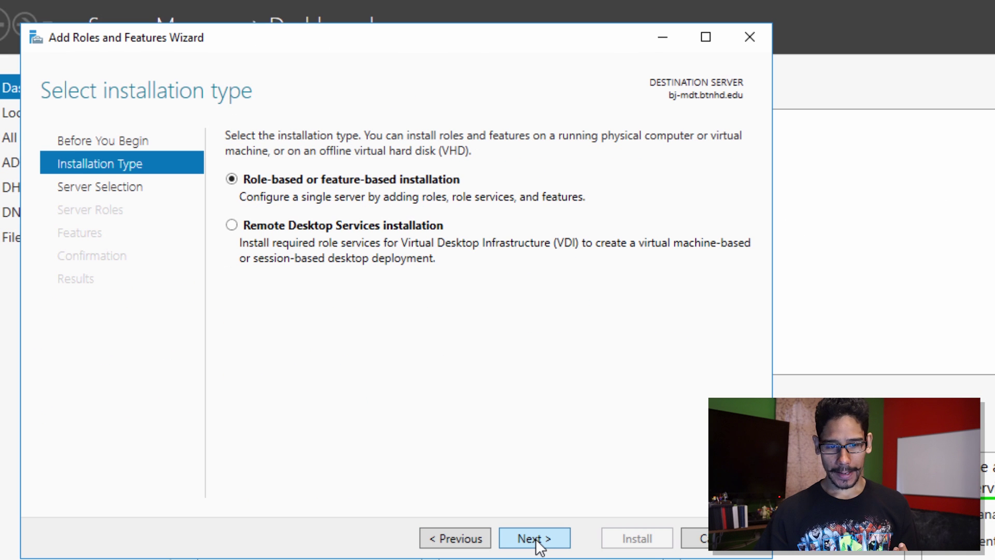
pyautogui.click(536, 541)
pyautogui.click(536, 540)
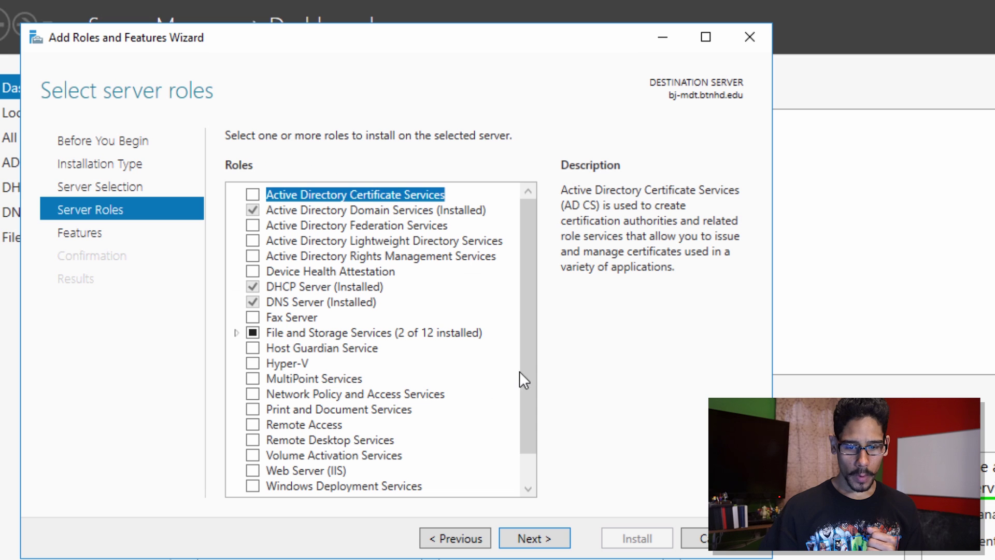
pyautogui.moveTo(524, 392); pyautogui.dragTo(523, 431)
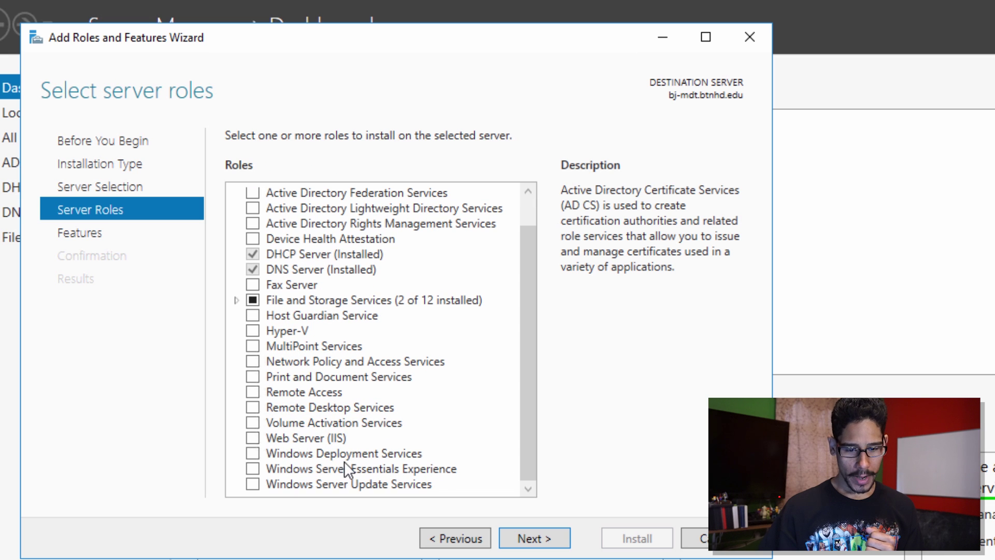
pyautogui.click(252, 453)
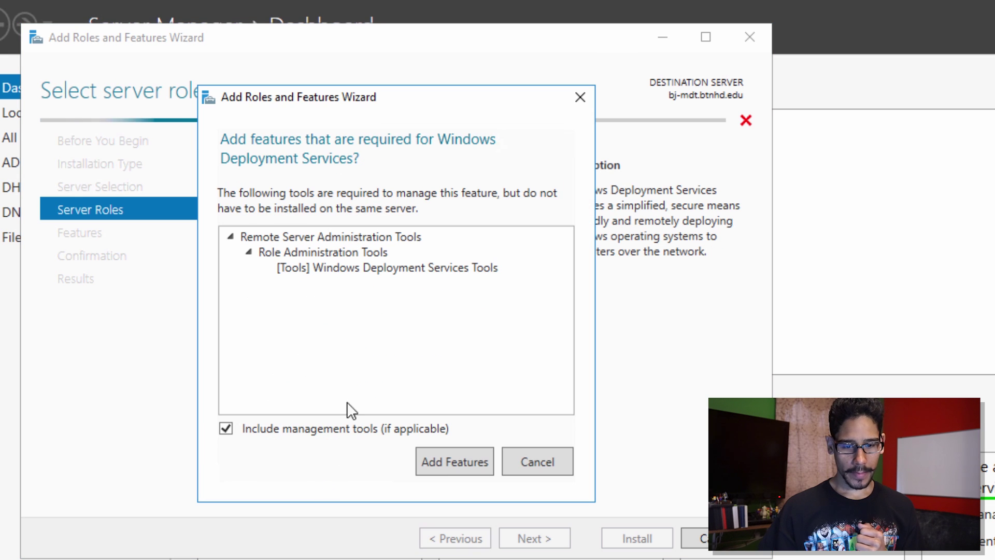
pyautogui.click(454, 462)
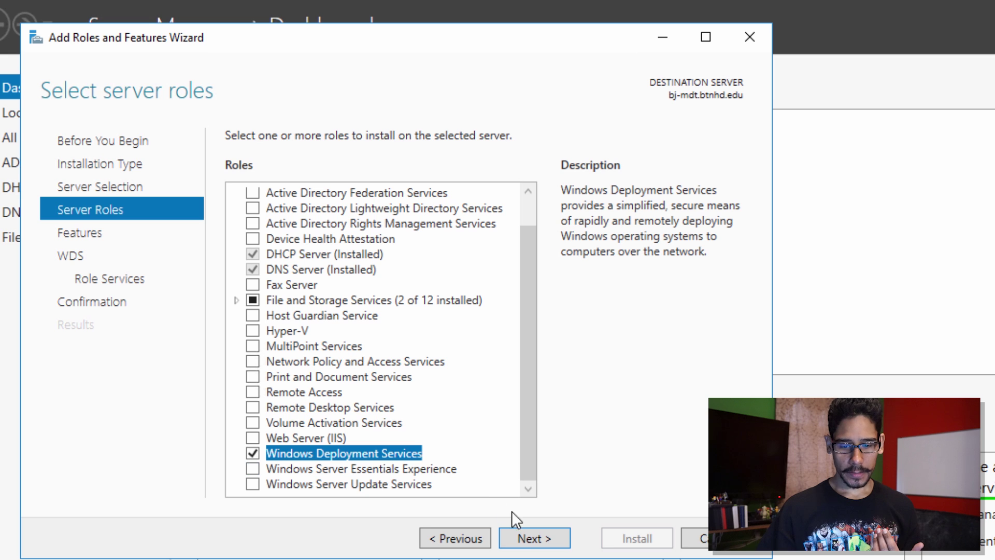
# - Install WDS with both Deployment Server and Transport Server role services, then close the wizard
pyautogui.click(524, 538)
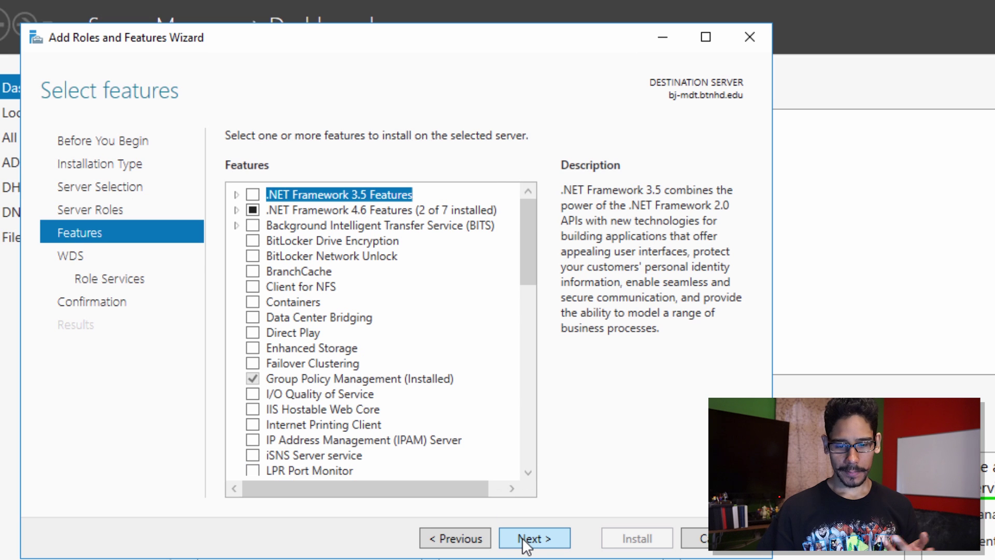
pyautogui.click(524, 540)
pyautogui.click(526, 542)
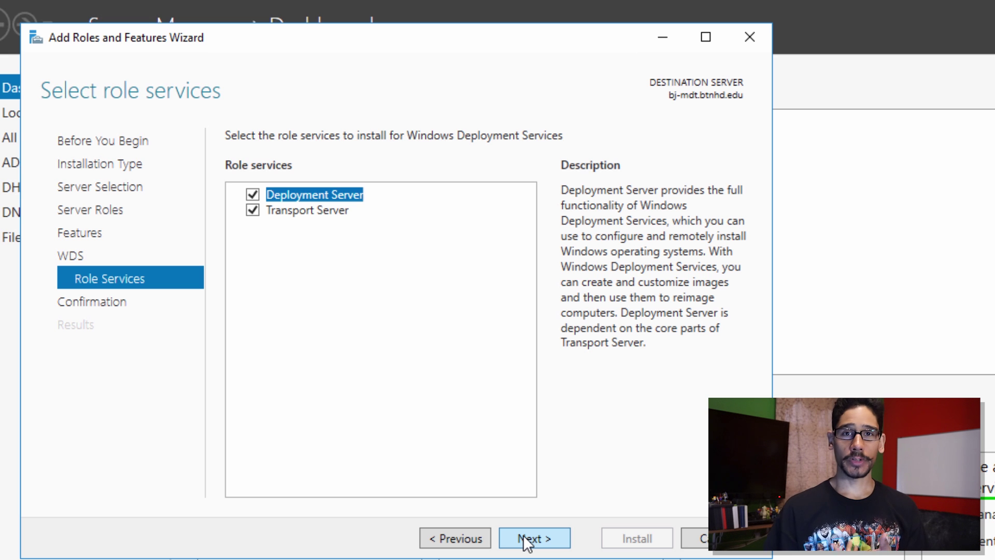
pyautogui.click(524, 538)
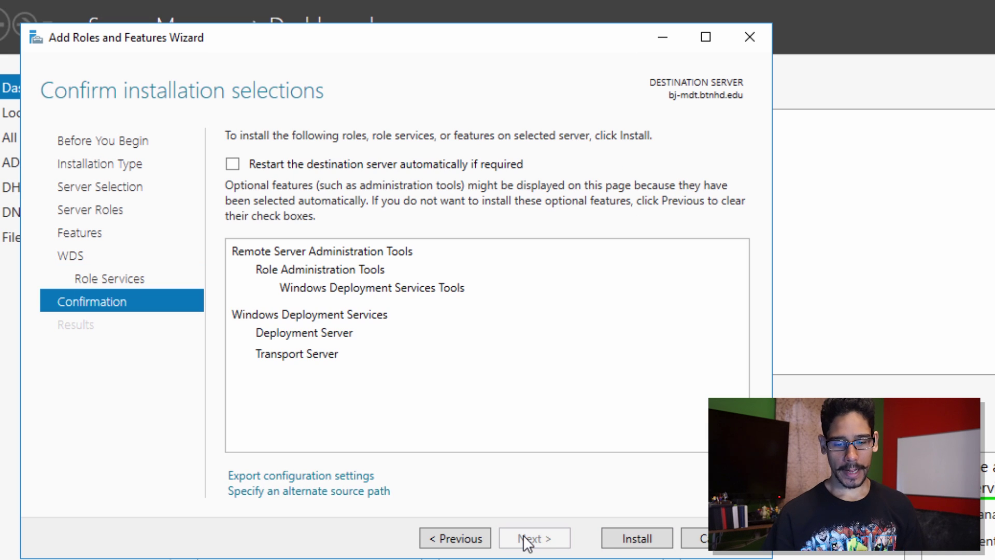
pyautogui.click(637, 539)
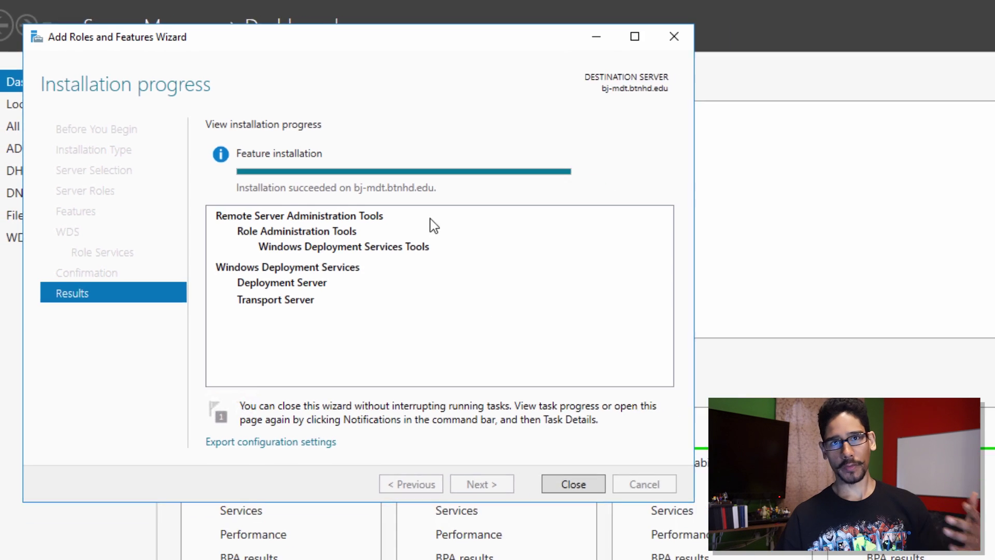
pyautogui.click(371, 305)
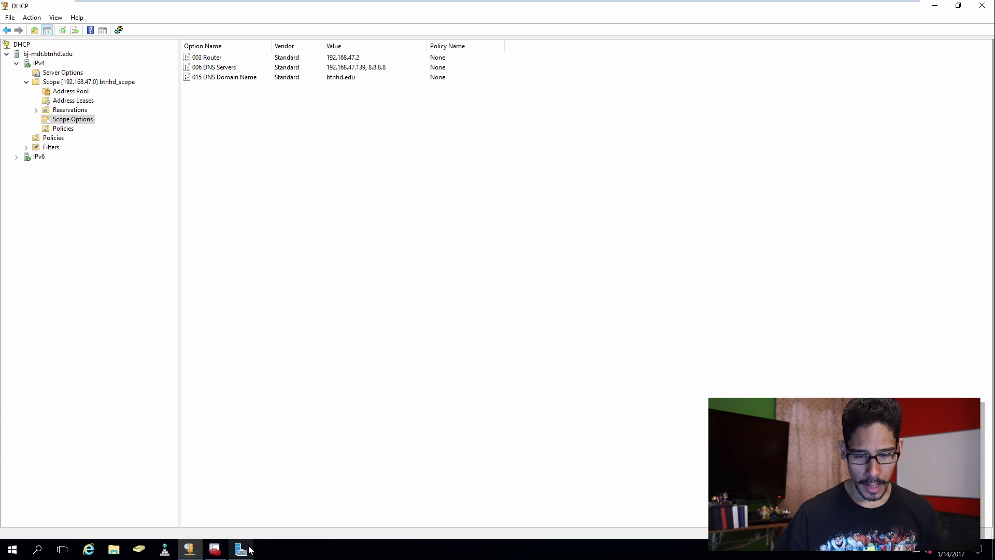
# - Find Windows Deployment Services under Windows Administrative Tools in the Start menu
pyautogui.click(241, 549)
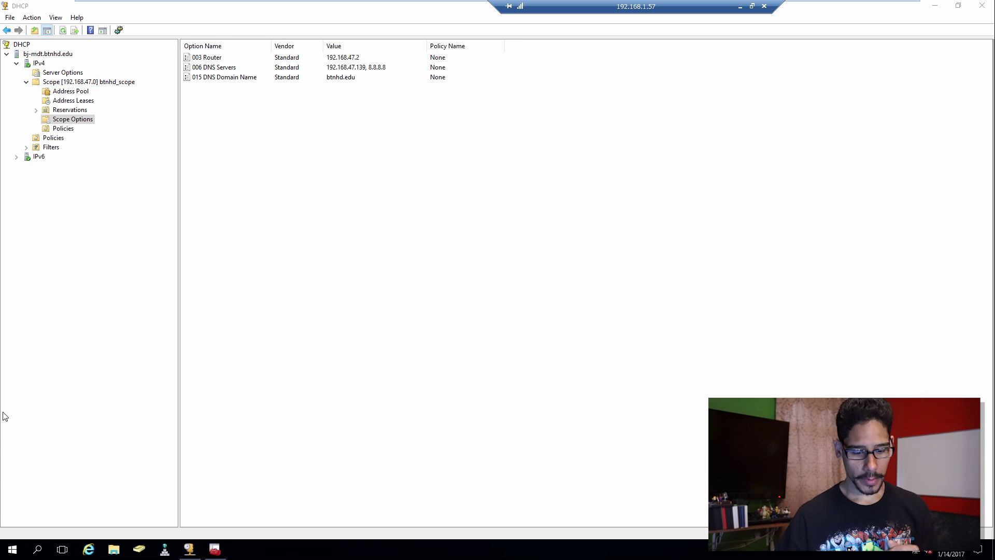
pyautogui.click(20, 544)
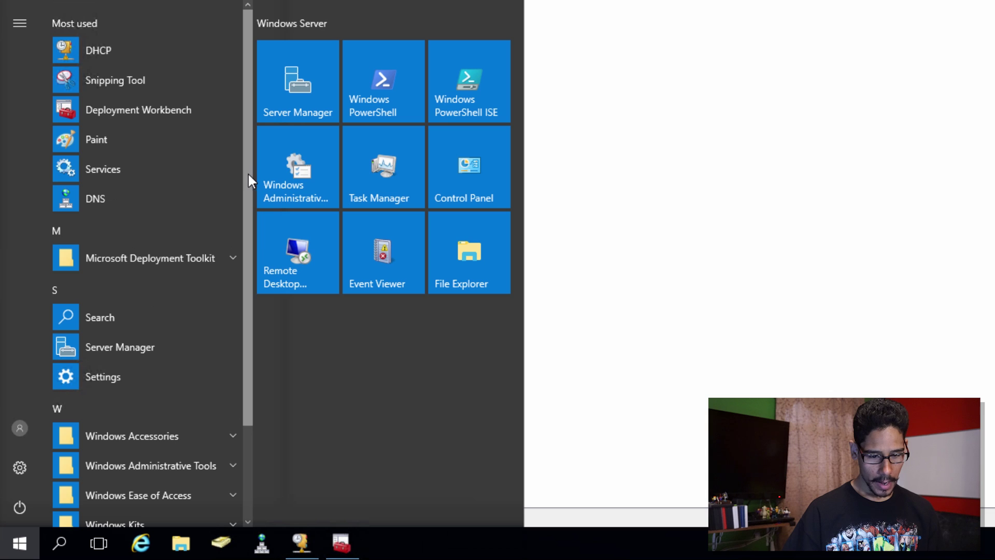
pyautogui.scroll(-1, 248, 200)
pyautogui.moveTo(247, 197); pyautogui.dragTo(247, 291)
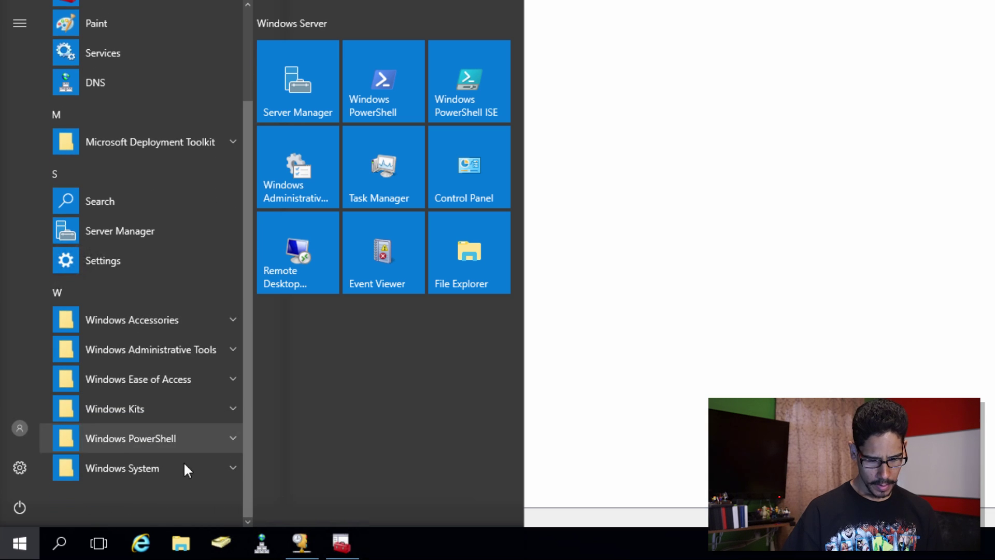
pyautogui.click(203, 468)
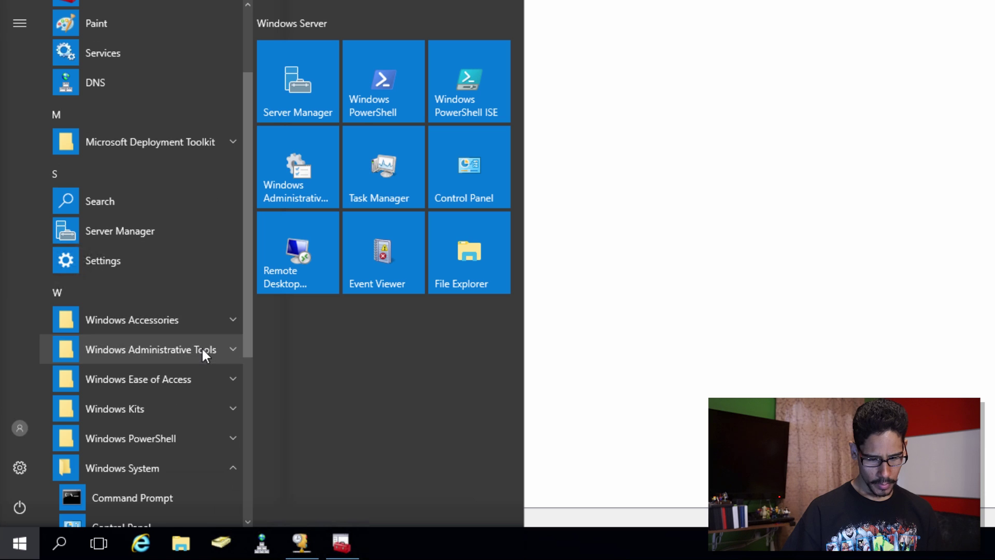
pyautogui.click(207, 350)
pyautogui.moveTo(248, 175); pyautogui.dragTo(257, 391)
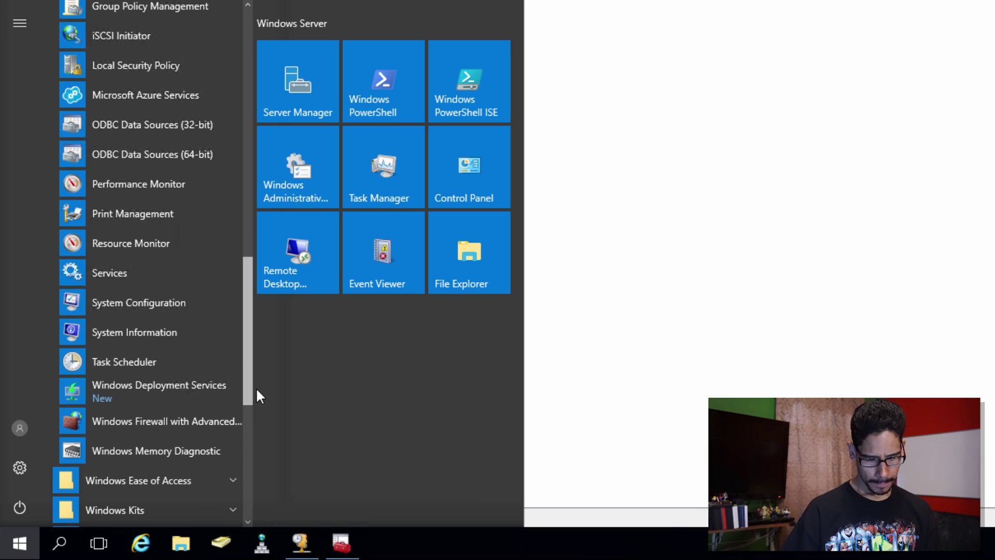
# - Pin Windows Deployment Services to the taskbar
pyautogui.rightClick(170, 383)
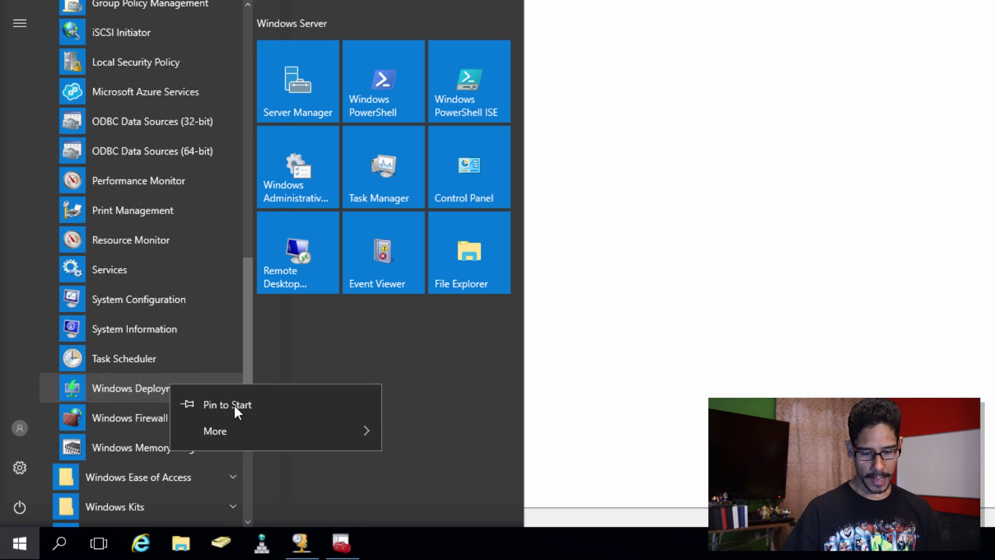
pyautogui.moveTo(233, 431)
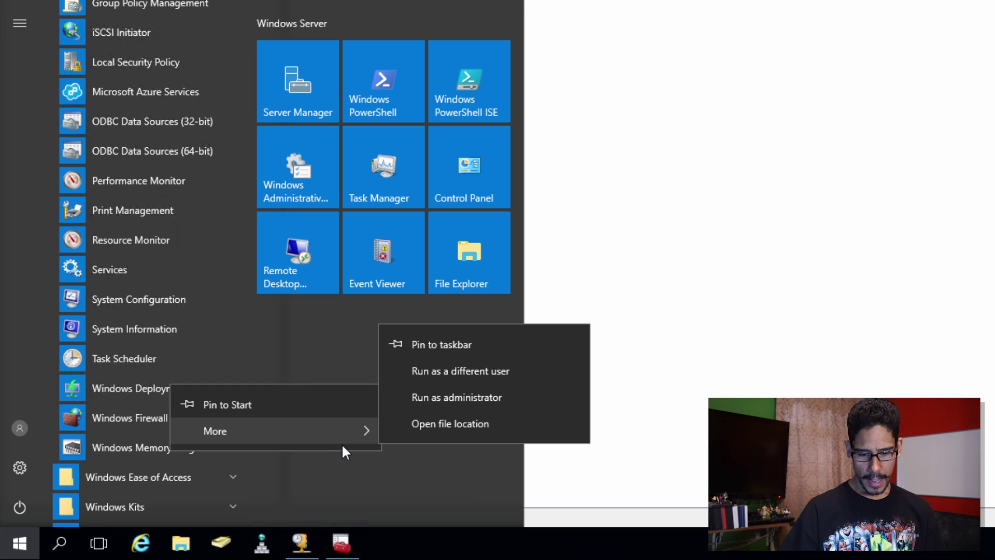
pyautogui.click(437, 345)
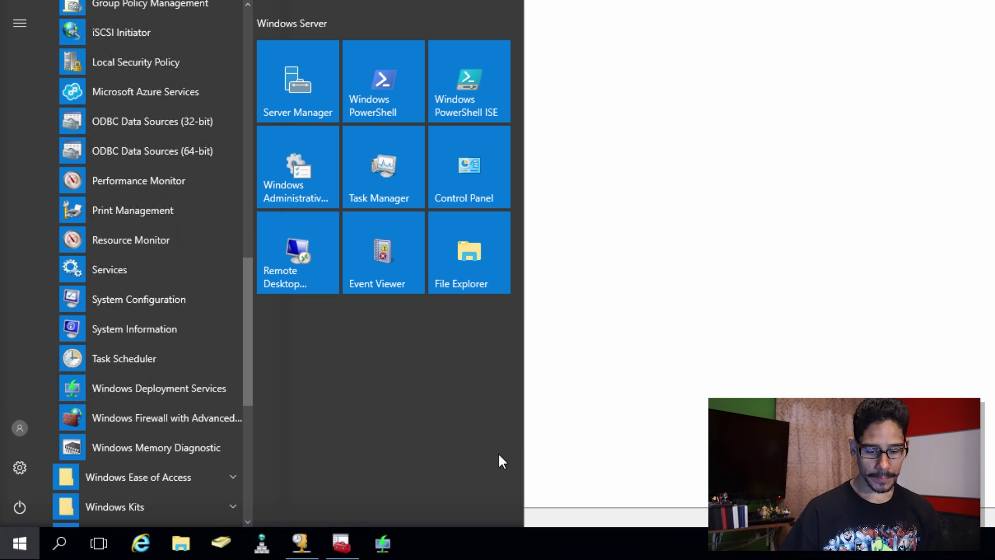
# - Launch WDS from the taskbar and run Configure Server on bj-mdt.btnhd.edu
pyautogui.click(383, 543)
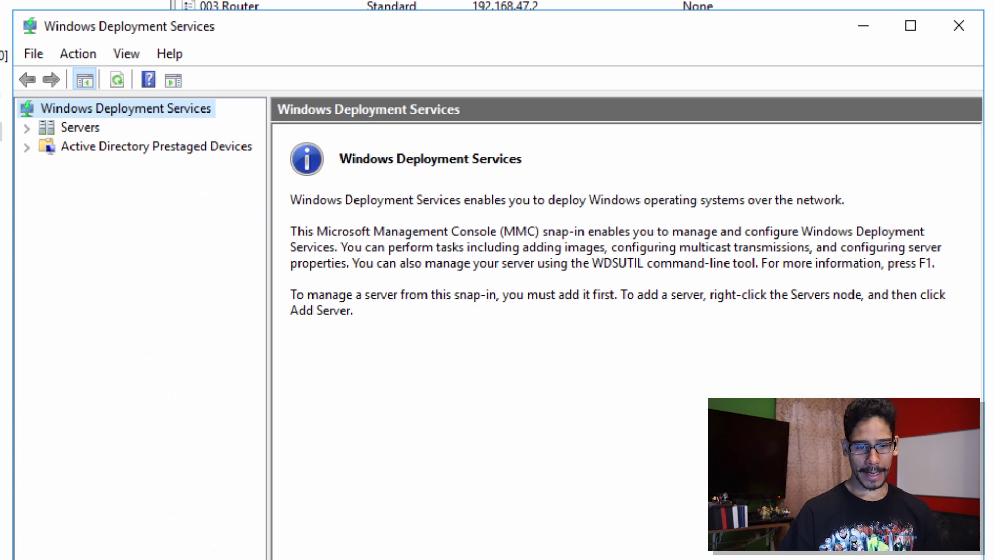
pyautogui.click(31, 129)
pyautogui.click(107, 148)
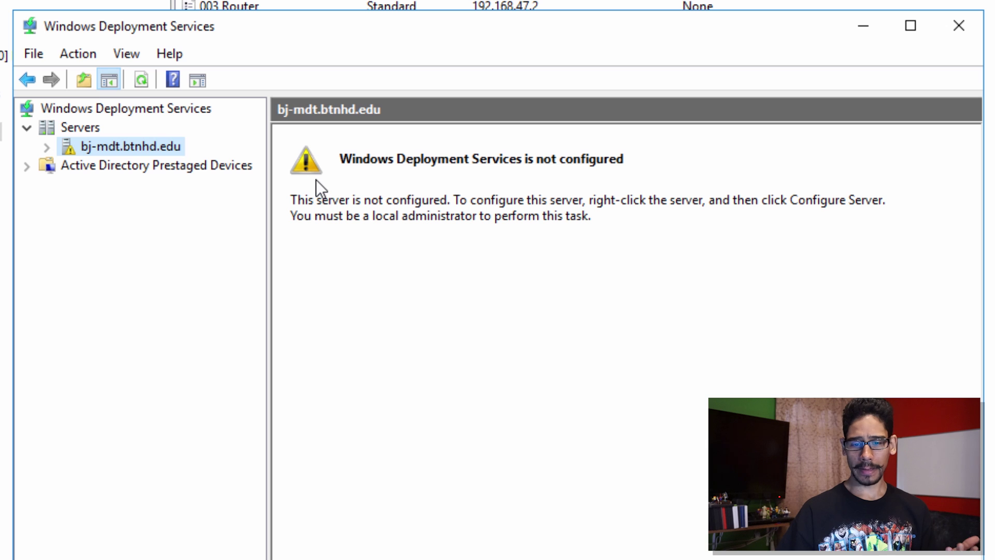
pyautogui.rightClick(144, 149)
pyautogui.click(183, 162)
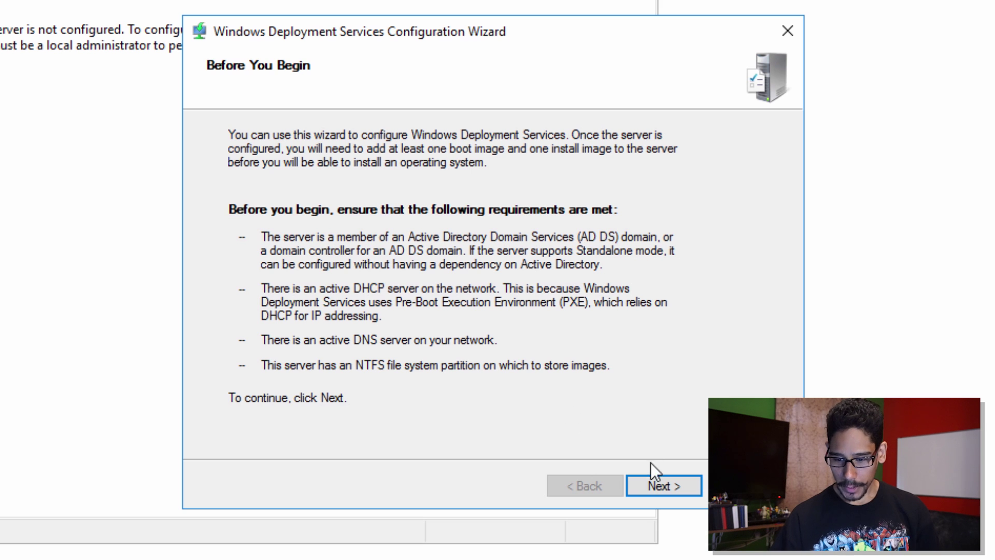
# - Choose Integrated with Active Directory and C:\RemoteInstall, answering Yes to the System Volume Warning
pyautogui.click(645, 483)
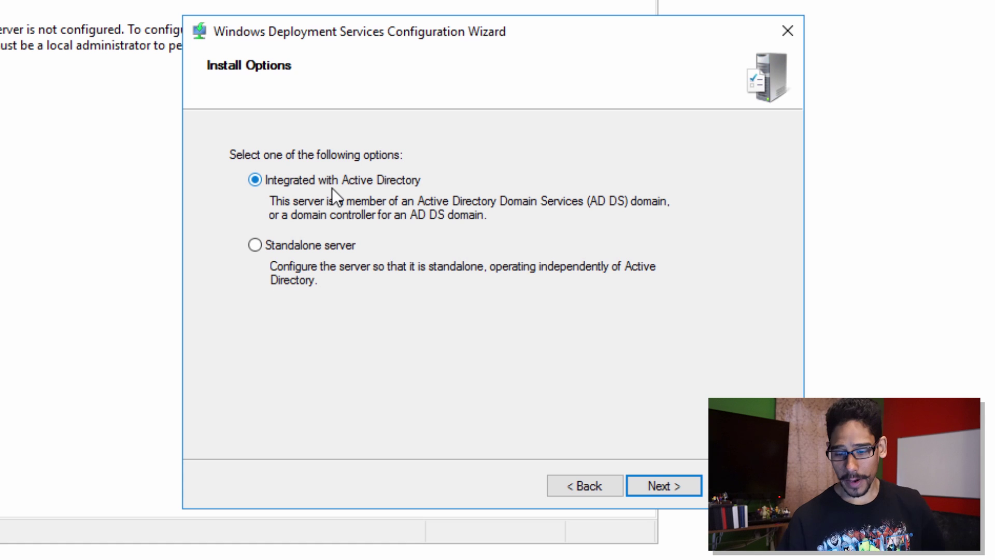
pyautogui.click(655, 484)
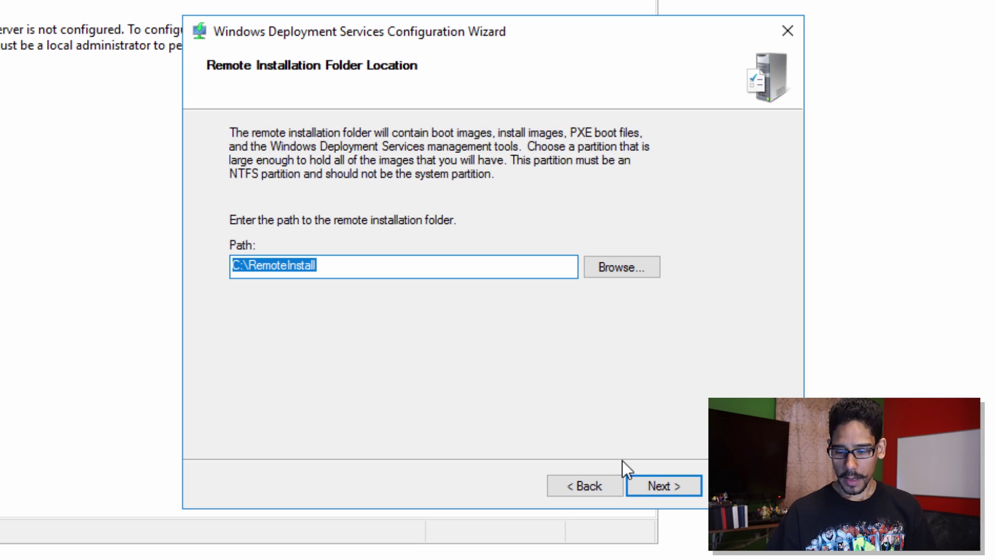
pyautogui.click(657, 485)
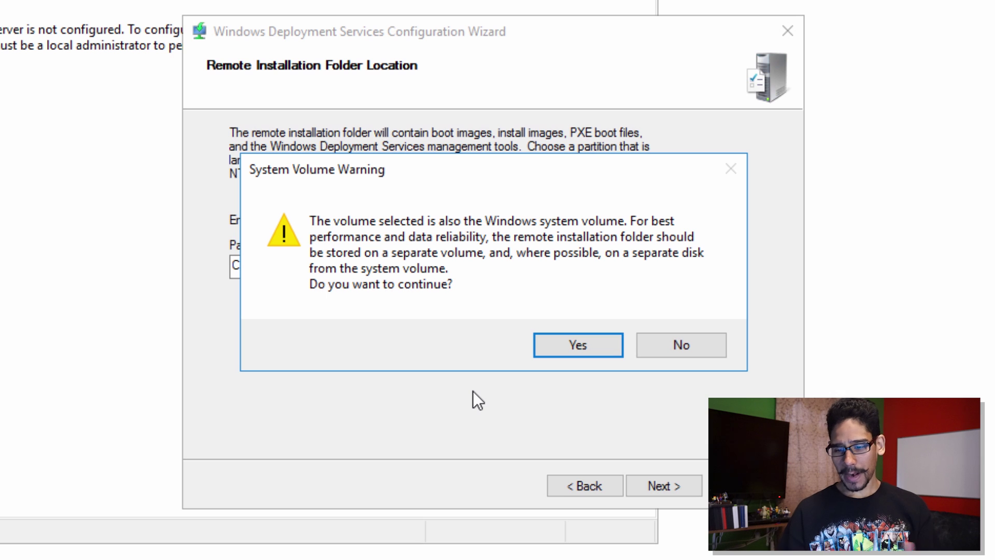
pyautogui.click(561, 350)
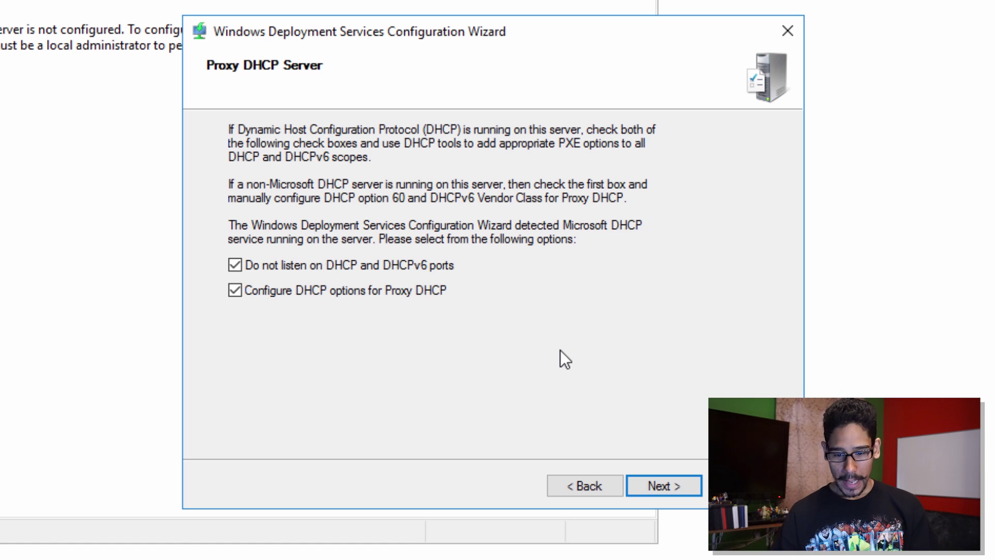
# - Keep both proxy DHCP options, respond to all known and unknown clients, and run configuration
pyautogui.click(653, 484)
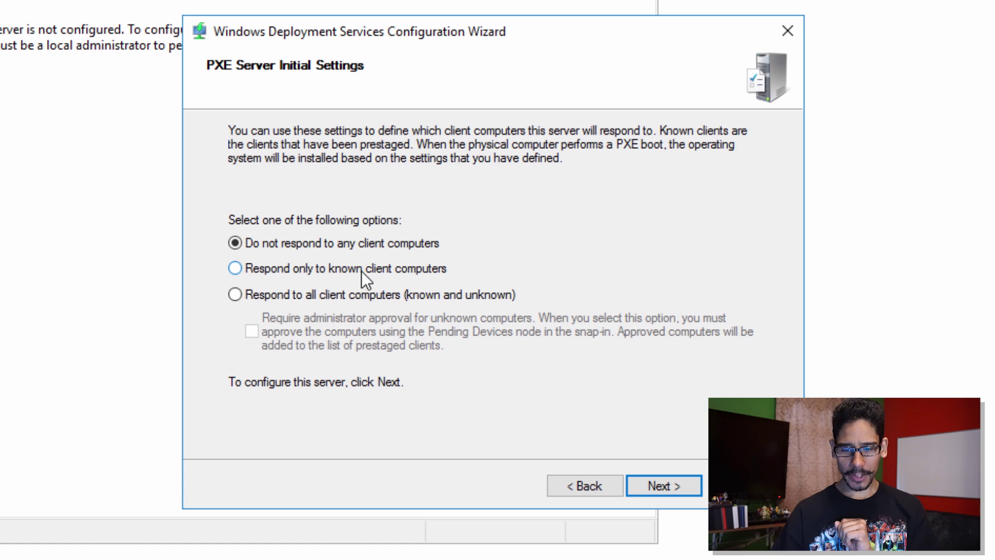
pyautogui.click(368, 293)
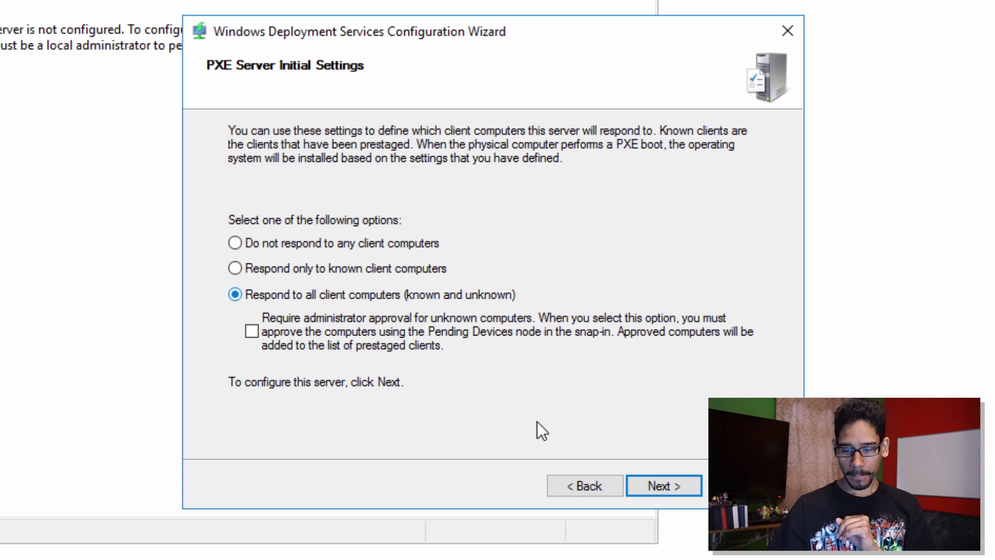
pyautogui.click(648, 486)
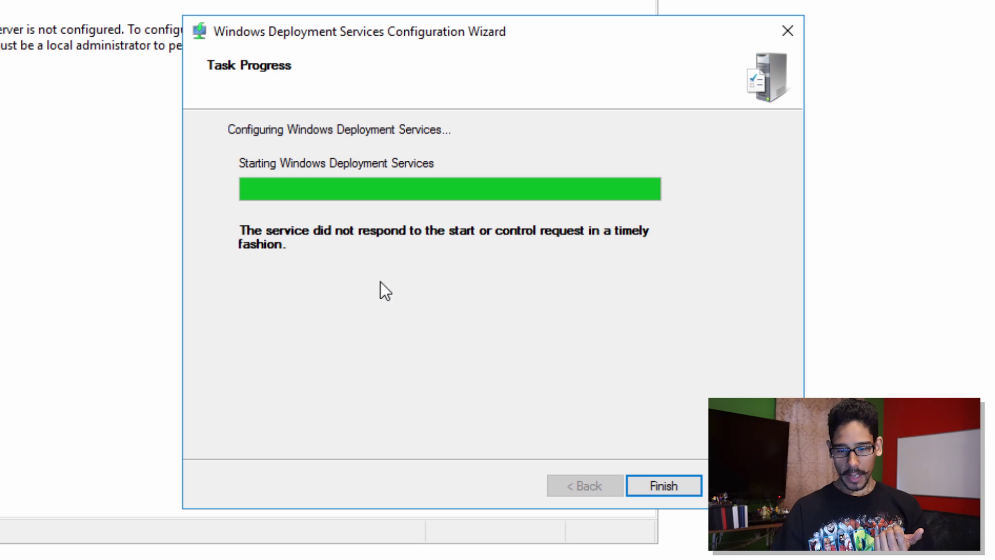
# - Finish the wizard, start WDS on bj-mdt.btnhd.edu via All Tasks > Start, and view Boot Images
pyautogui.click(664, 486)
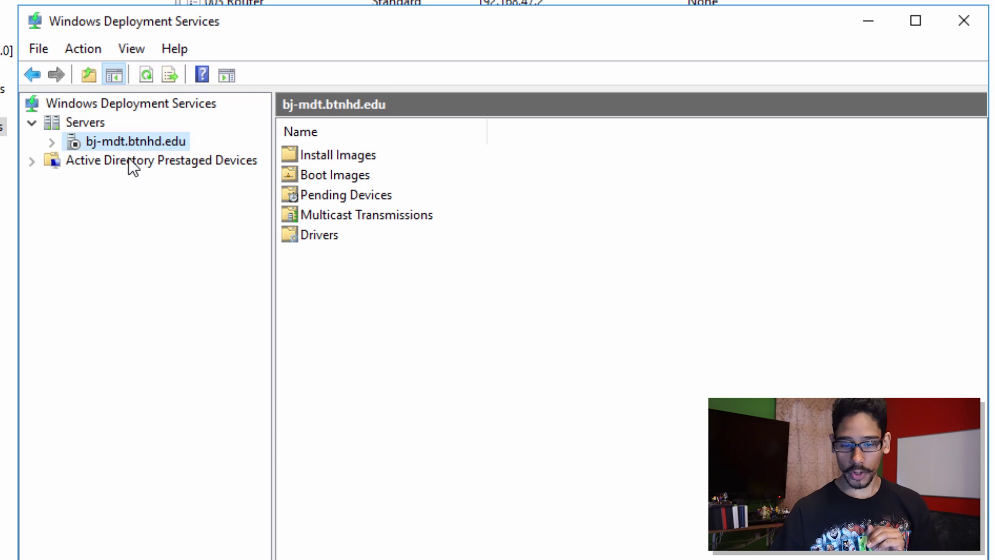
pyautogui.click(53, 143)
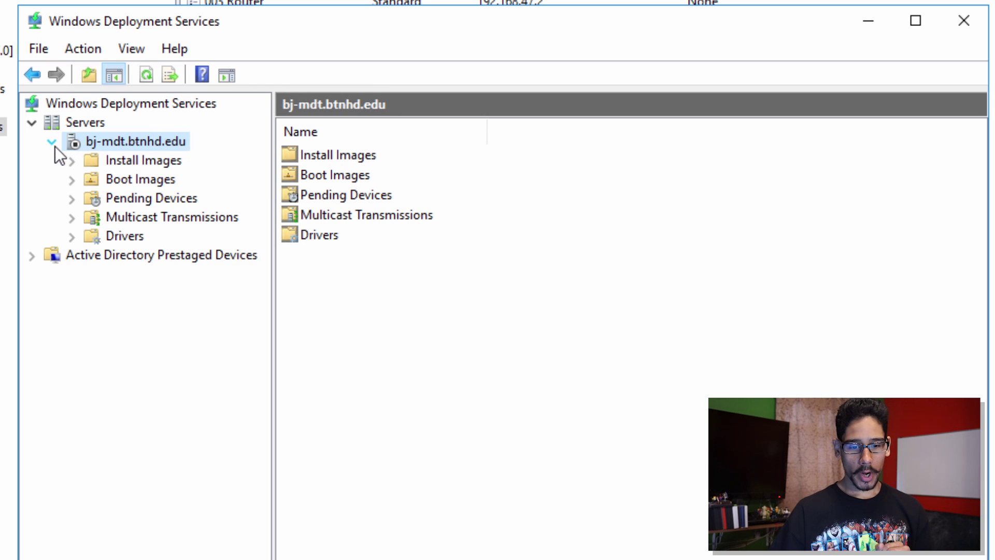
pyautogui.rightClick(128, 140)
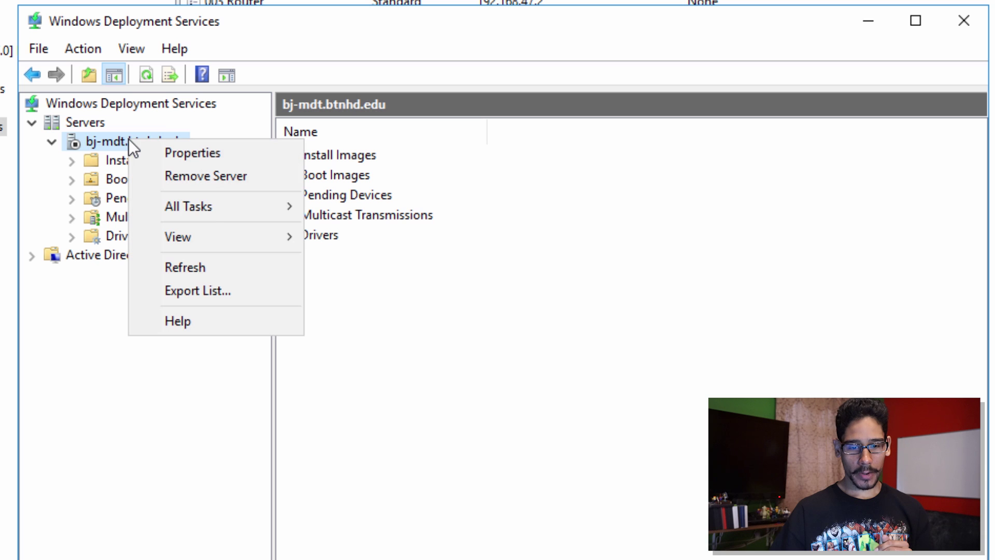
pyautogui.moveTo(205, 206)
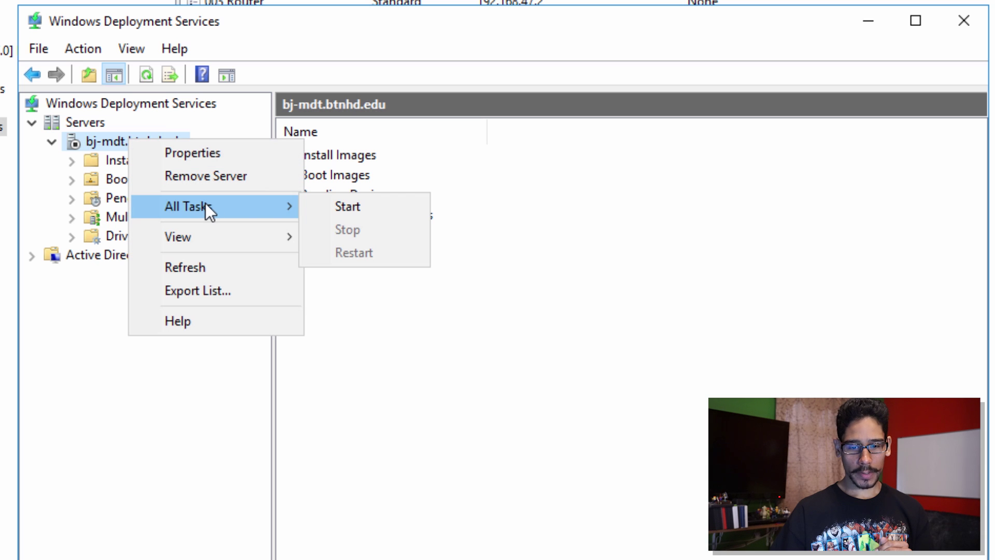
pyautogui.click(352, 206)
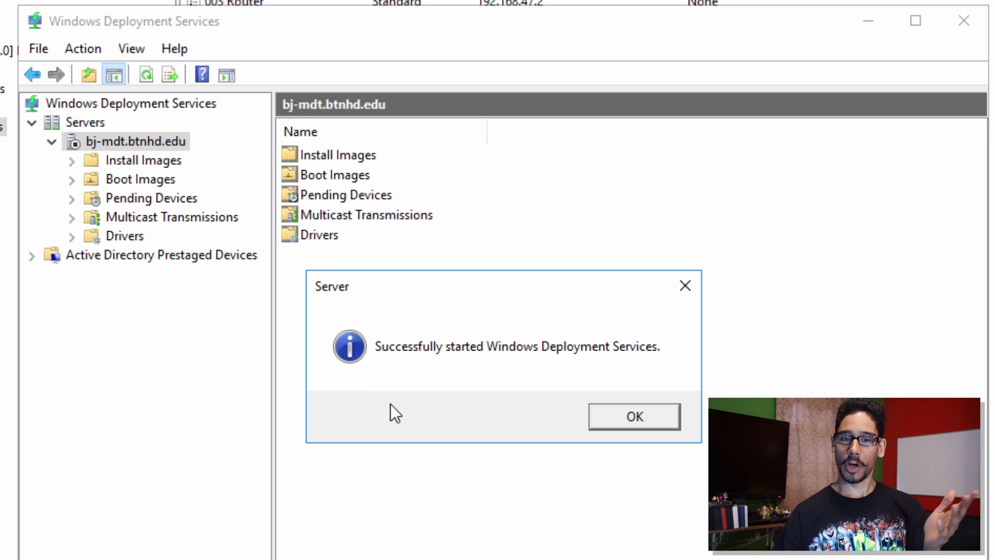
pyautogui.click(616, 424)
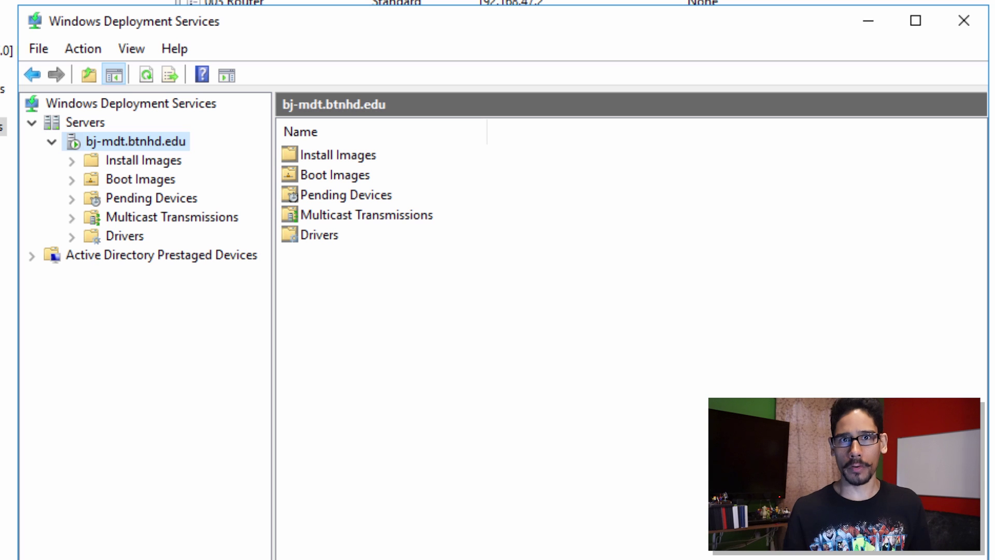
pyautogui.click(142, 186)
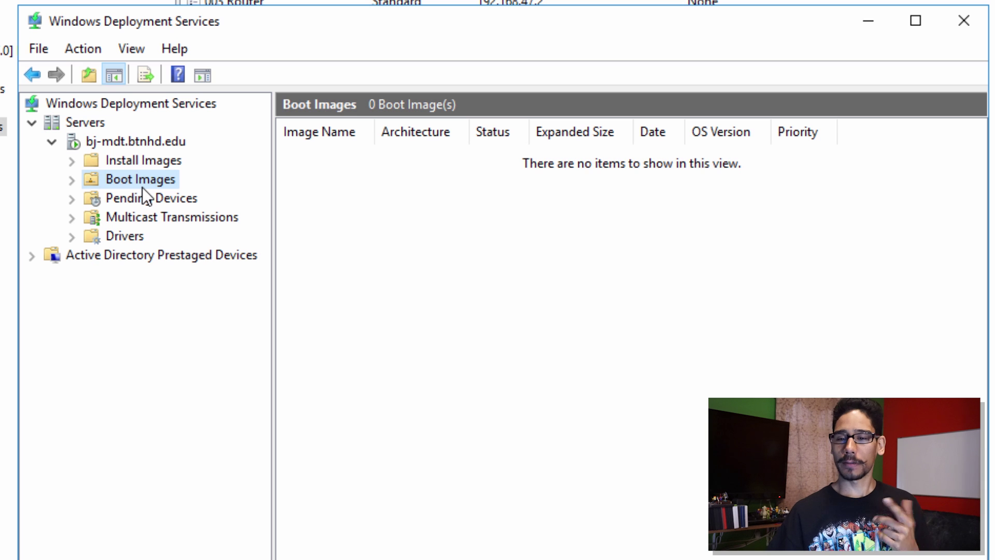
# - Open Configure Options for btnhd_scope's Scope Options and tick 066 Boot Server Host Name
pyautogui.click(868, 22)
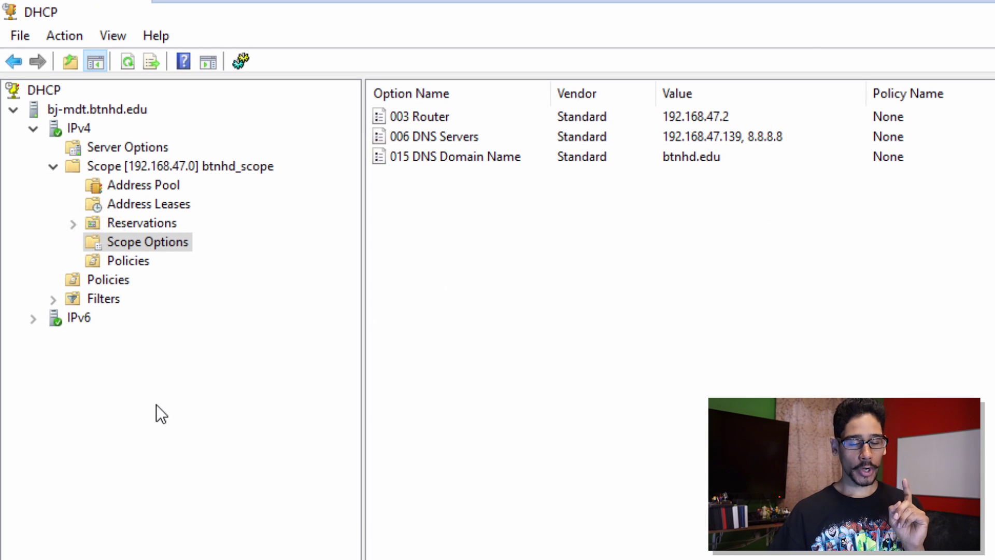
pyautogui.click(159, 245)
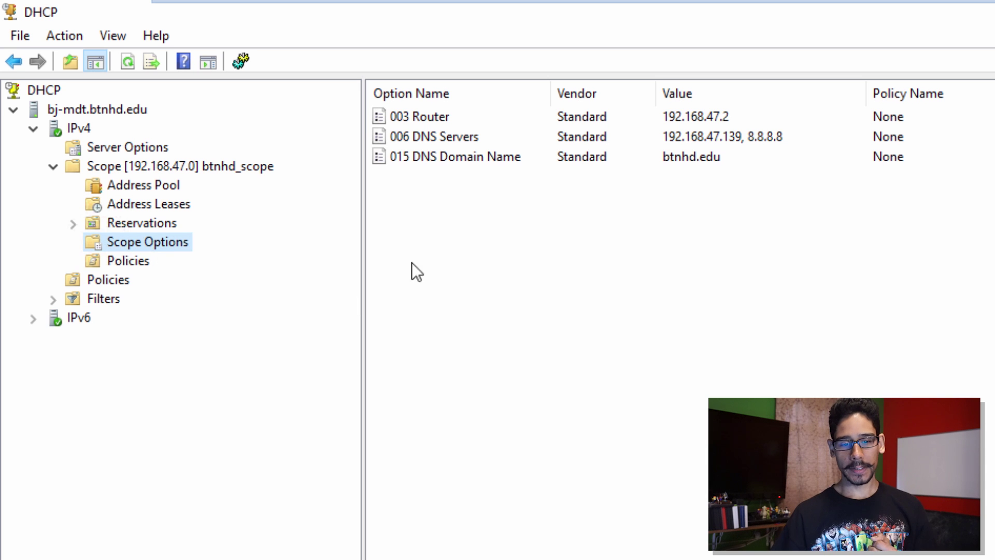
pyautogui.rightClick(424, 253)
pyautogui.click(478, 265)
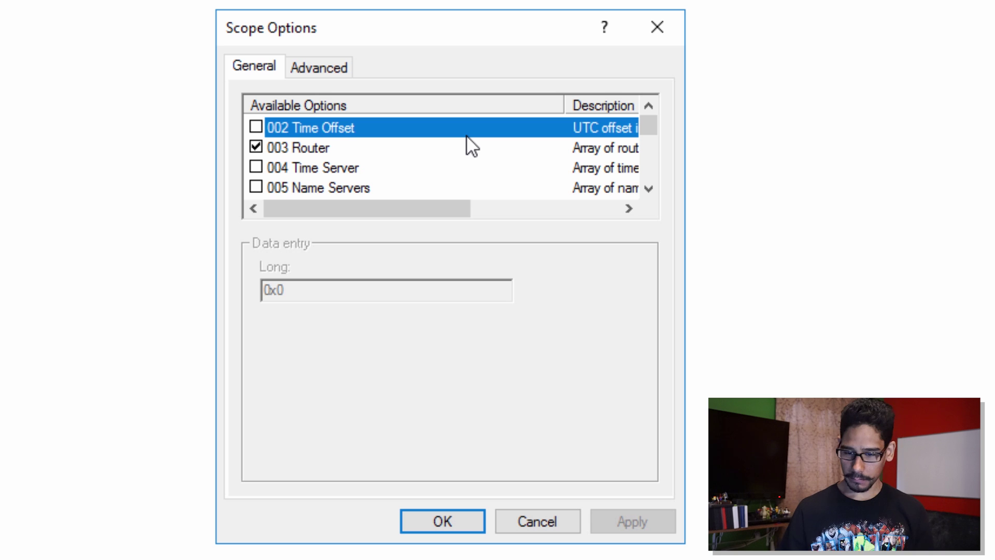
pyautogui.doubleClick(647, 189)
pyautogui.moveTo(646, 191); pyautogui.dragTo(646, 182)
pyautogui.moveTo(648, 141); pyautogui.dragTo(648, 166)
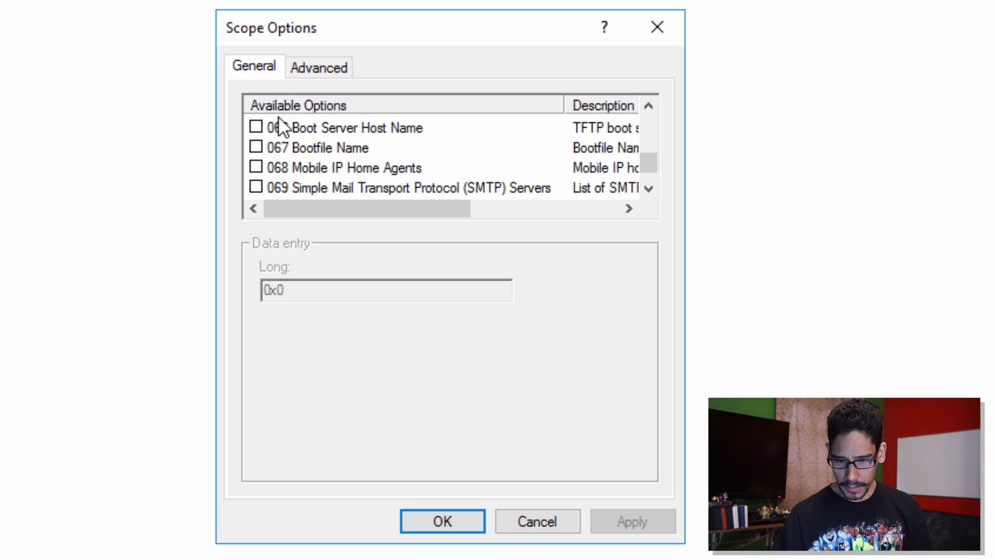
pyautogui.click(256, 127)
# - Run ipconfig to look up the server's IPv4 address beside the Scope Options dialog
pyautogui.click(339, 293)
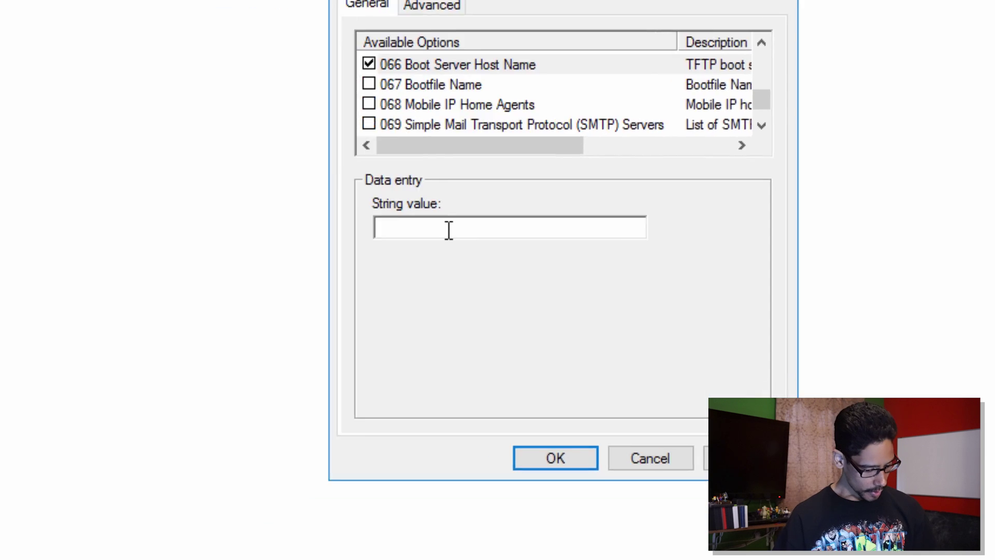
pyautogui.press('super+r')
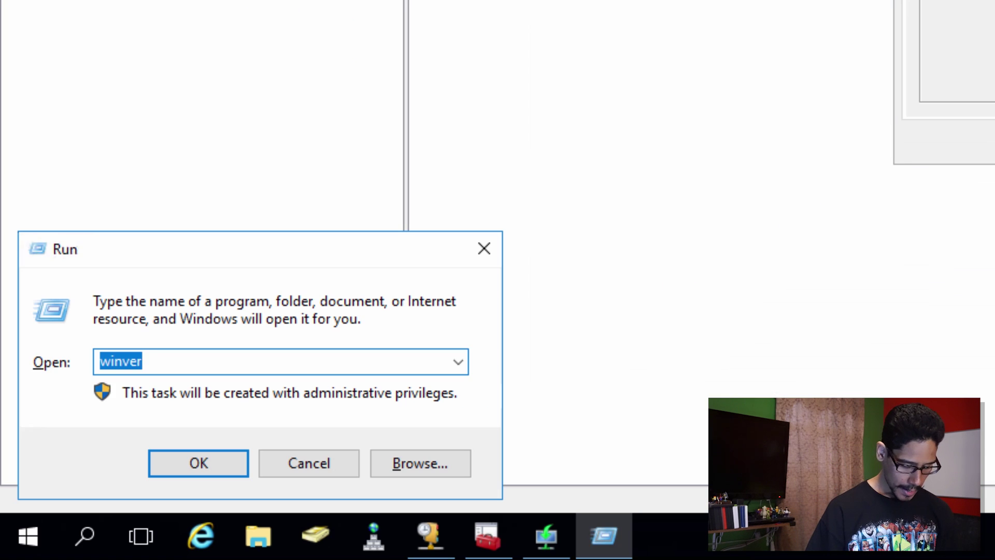
pyautogui.write('c')
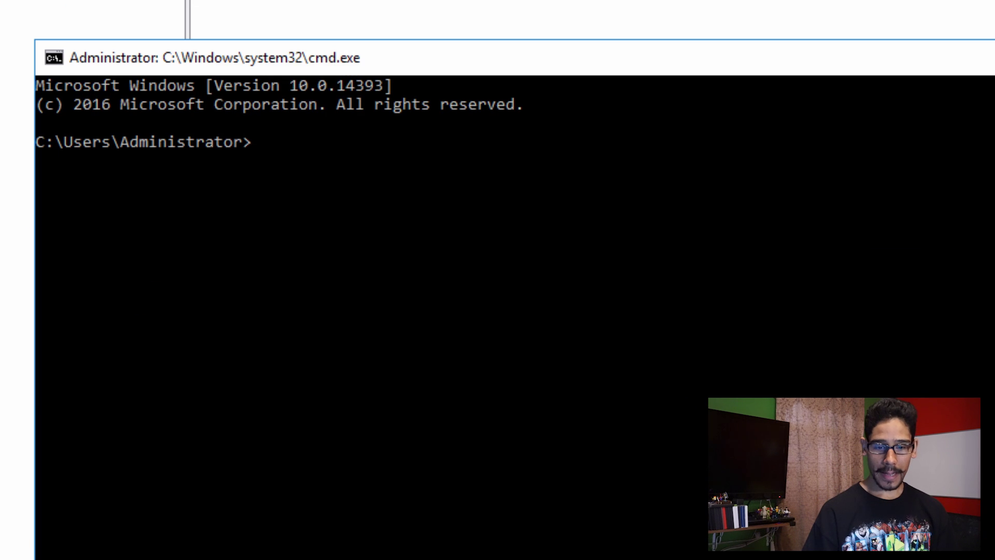
pyautogui.write('ipocn')
pyautogui.press('BackSpace')
pyautogui.press('BackSpace')
pyautogui.press('BackSpace')
pyautogui.write('config')
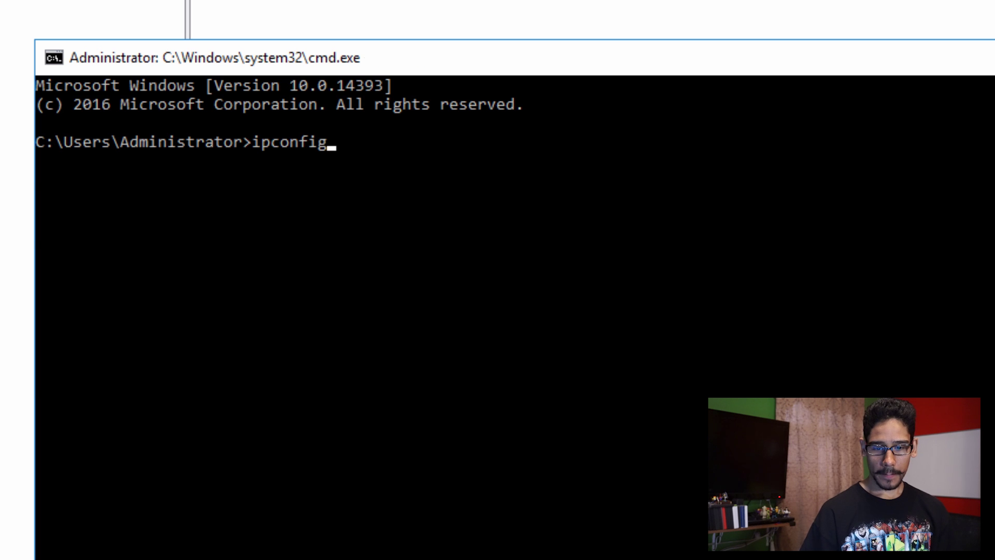
pyautogui.press('Return')
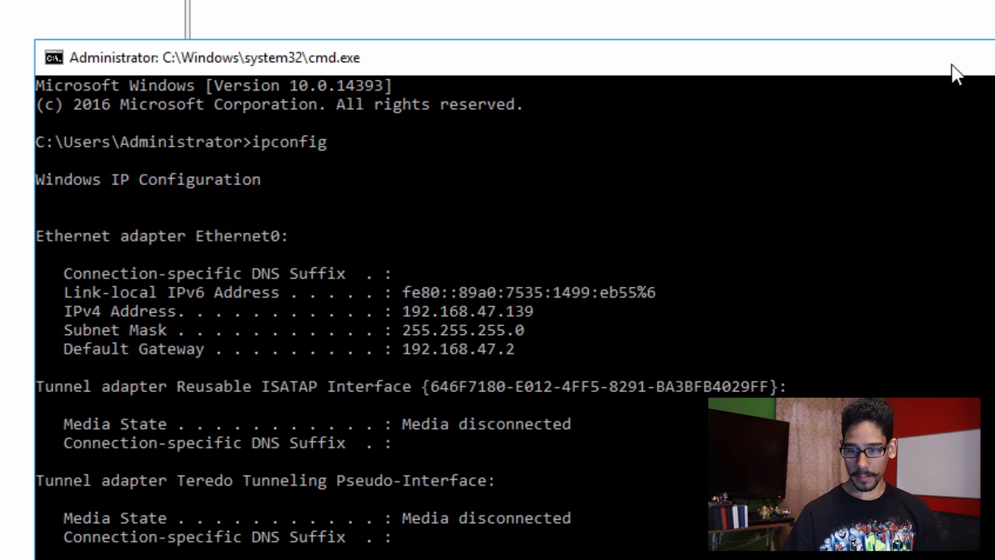
pyautogui.moveTo(951, 64); pyautogui.dragTo(994, 47)
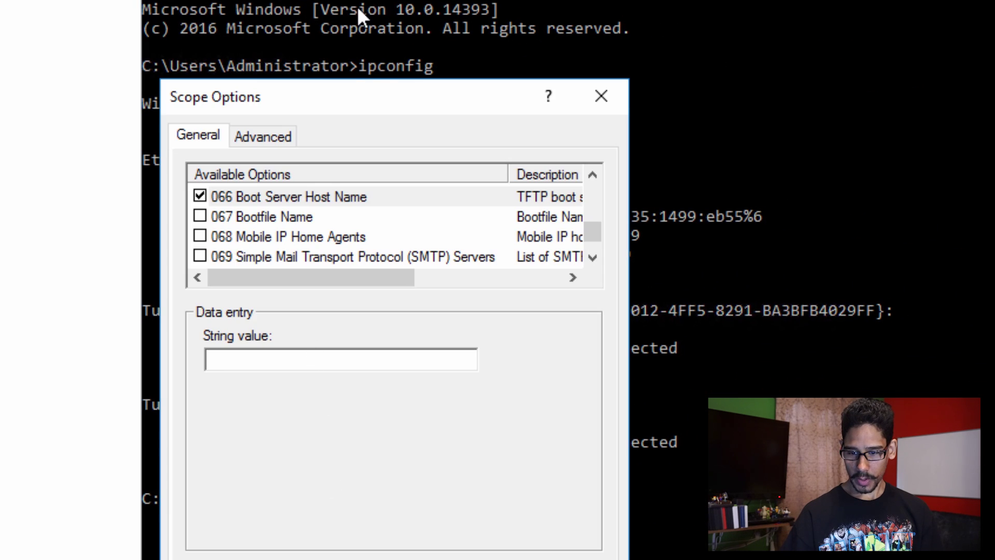
pyautogui.moveTo(373, 88); pyautogui.dragTo(0, 52)
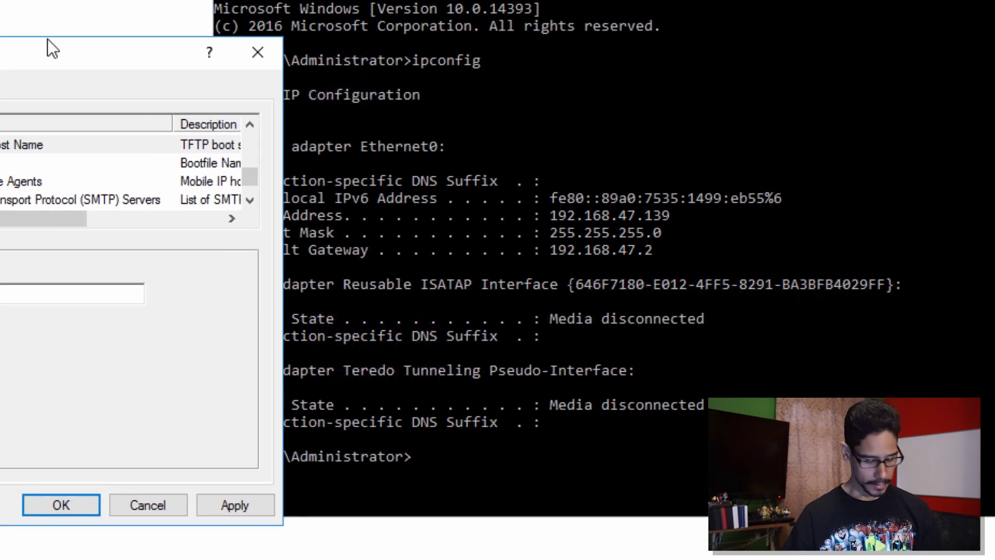
# - Enter 192.168.47.139 as the 066 string value and apply it
pyautogui.write('192.168')
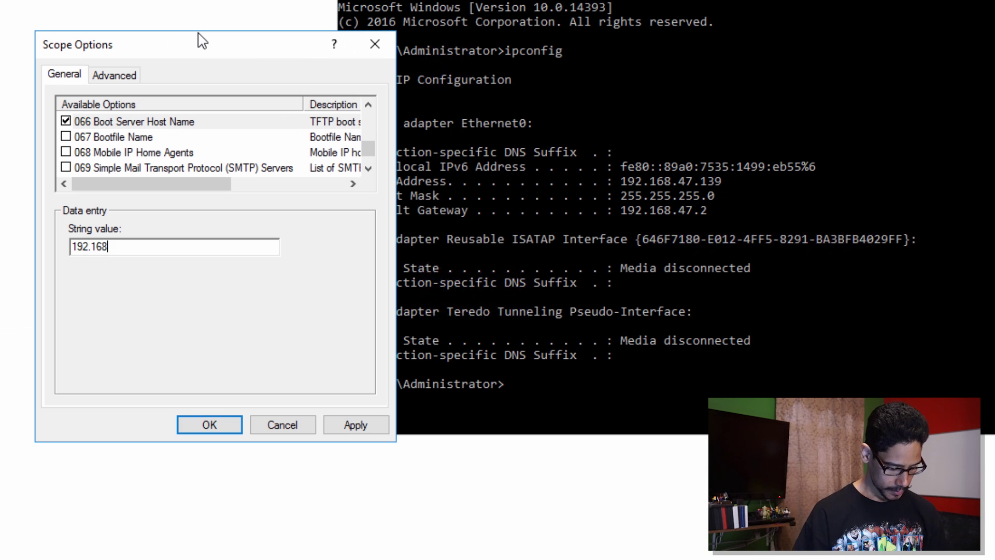
pyautogui.write('.47.')
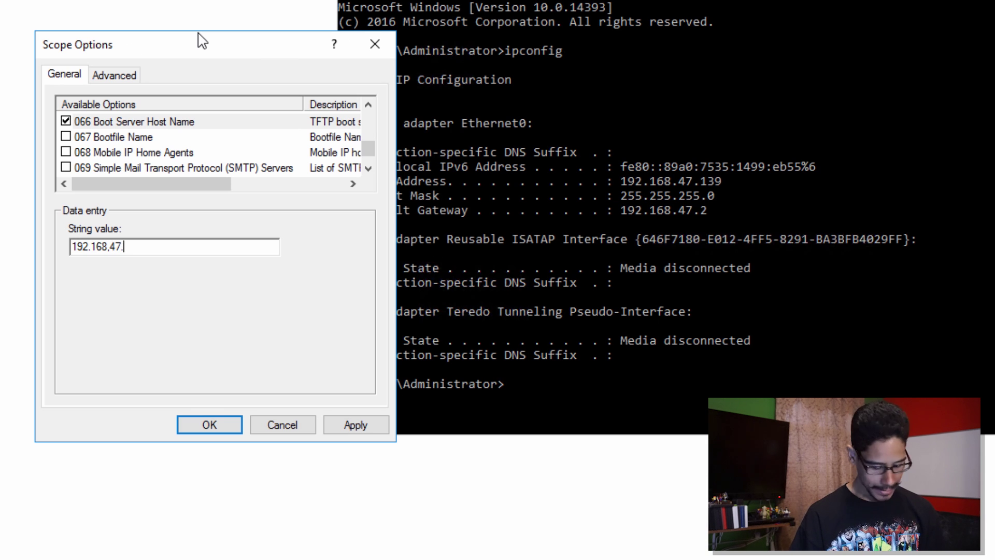
pyautogui.write('139')
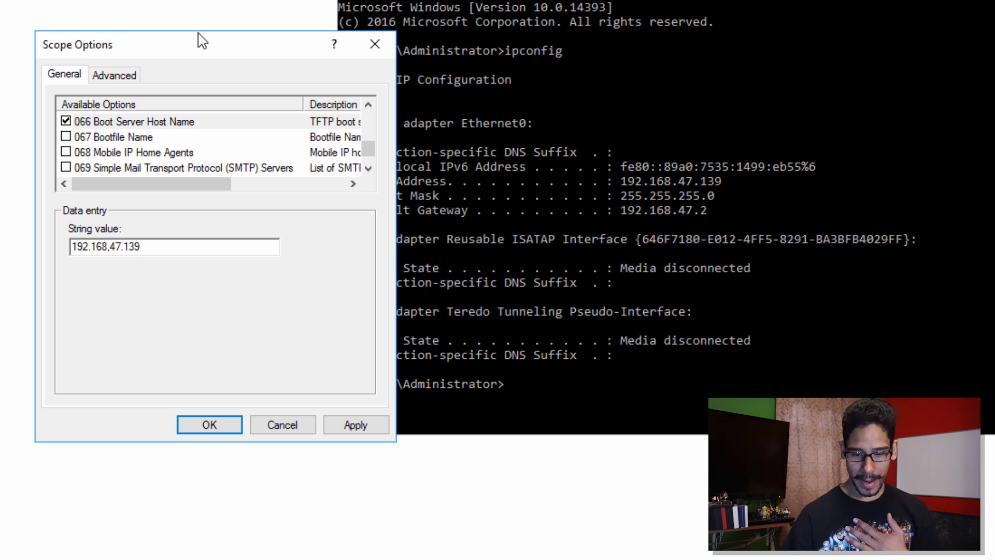
pyautogui.click(356, 424)
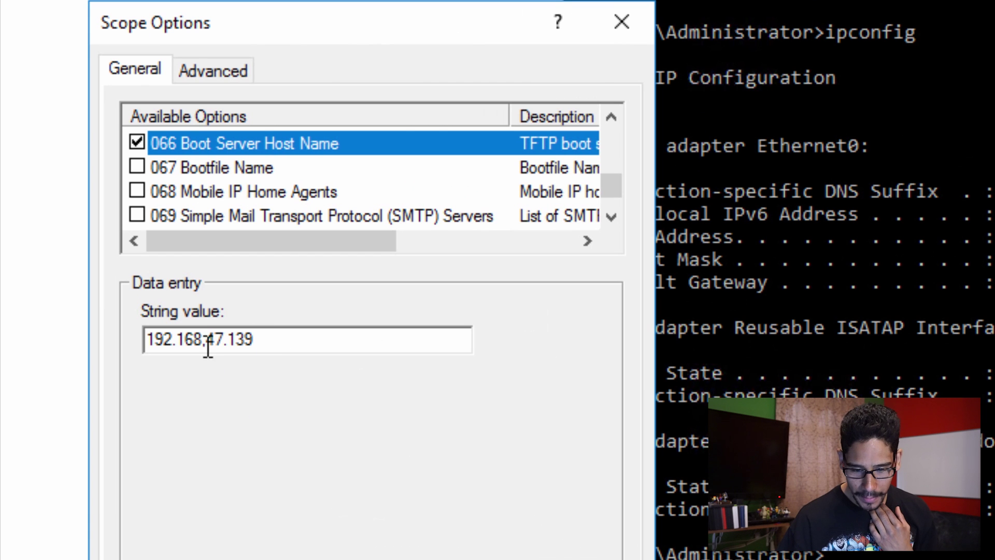
pyautogui.click(207, 346)
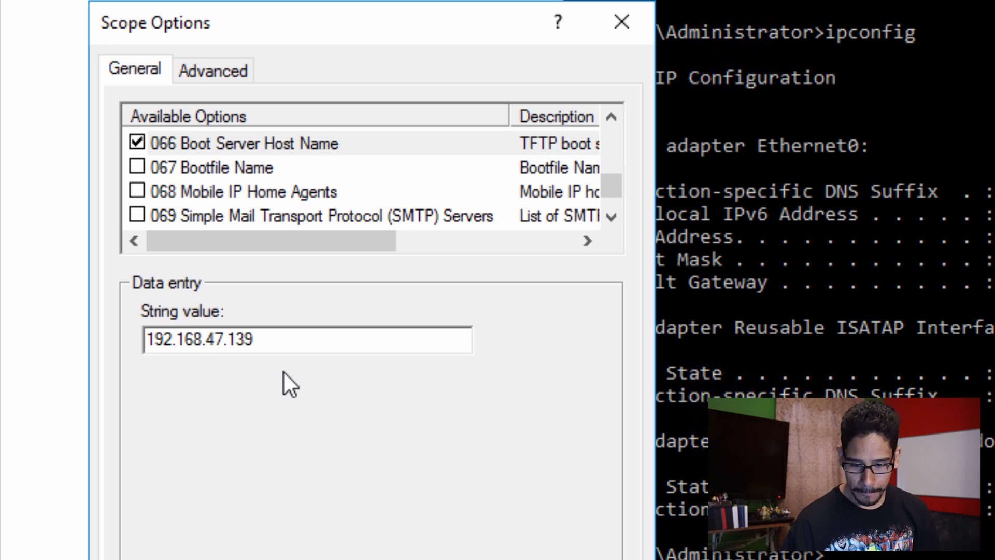
# - Tick 067 Bootfile Name and enter \boot\x64\wdsnbp.com as its string value
pyautogui.click(243, 143)
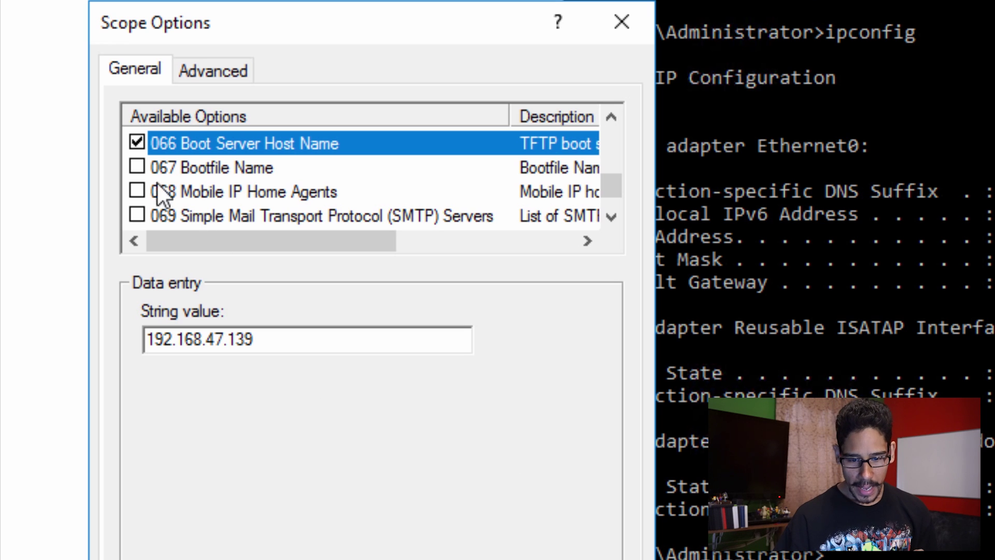
pyautogui.click(138, 167)
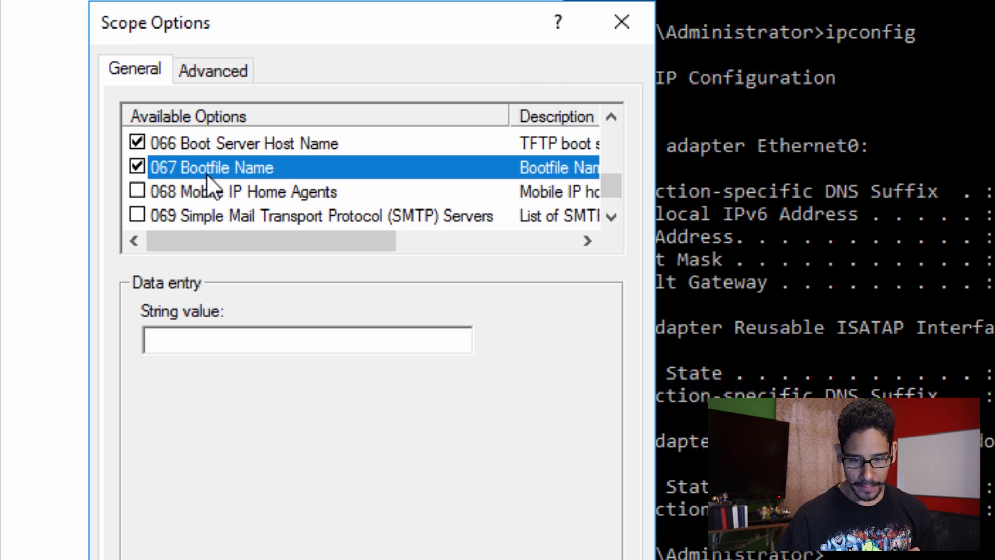
pyautogui.click(224, 332)
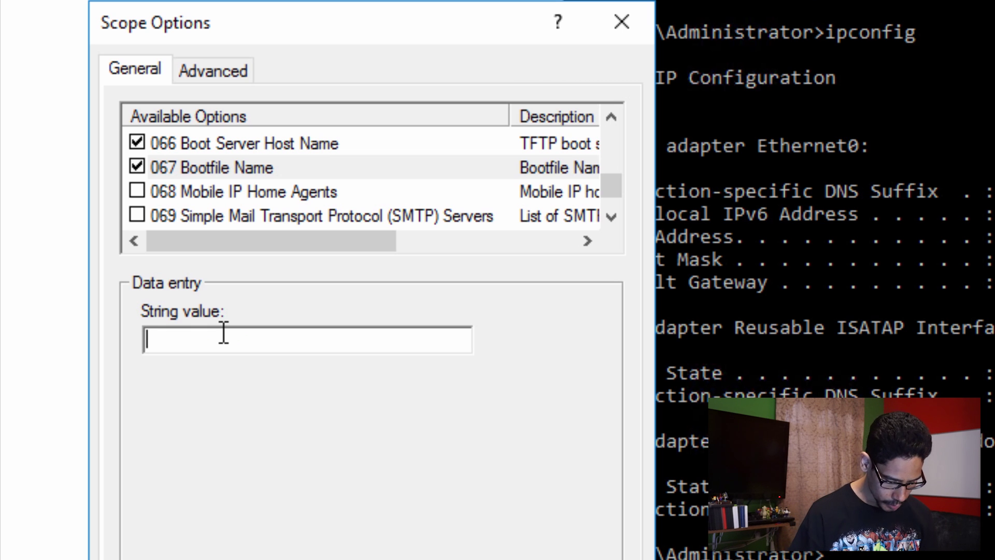
pyautogui.write('\\b')
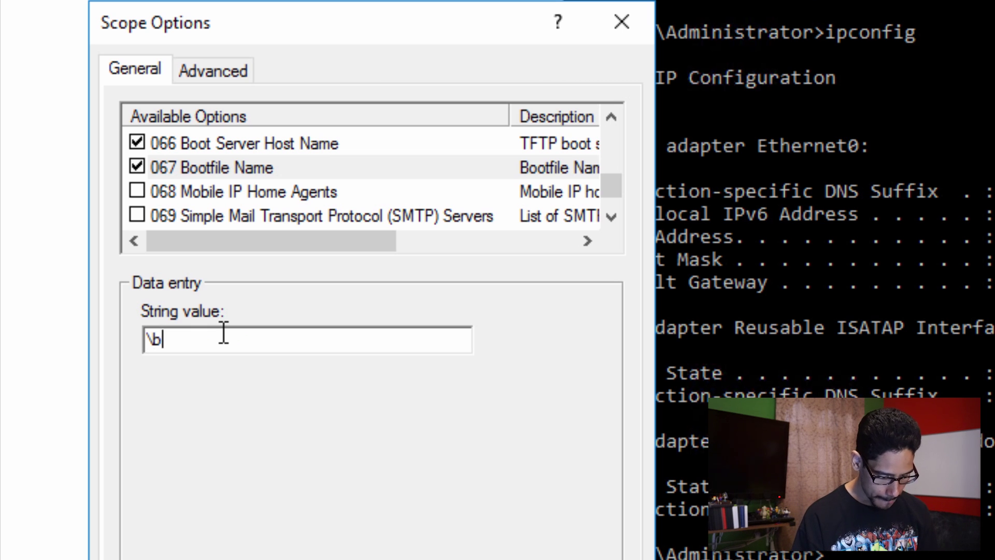
pyautogui.write('oot\\x64')
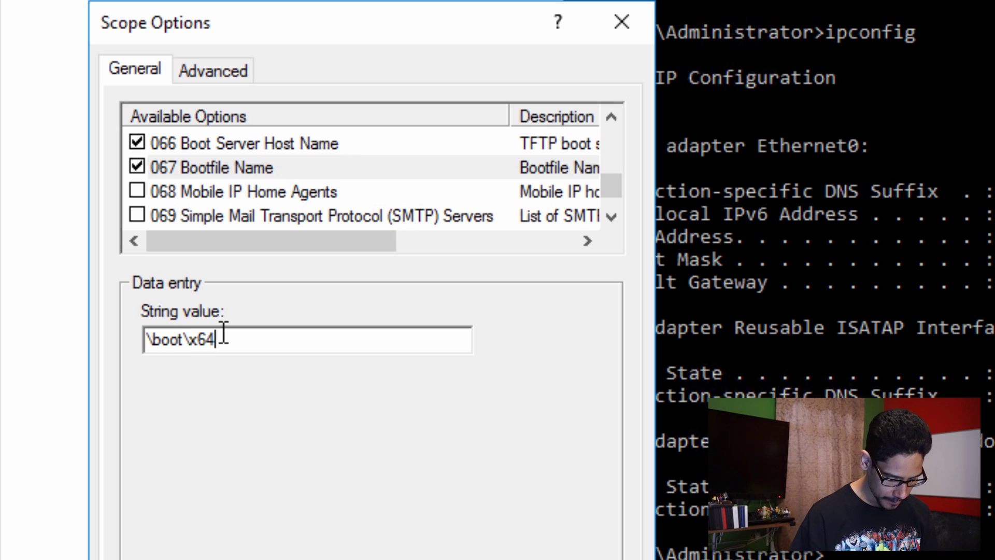
pyautogui.write('\\')
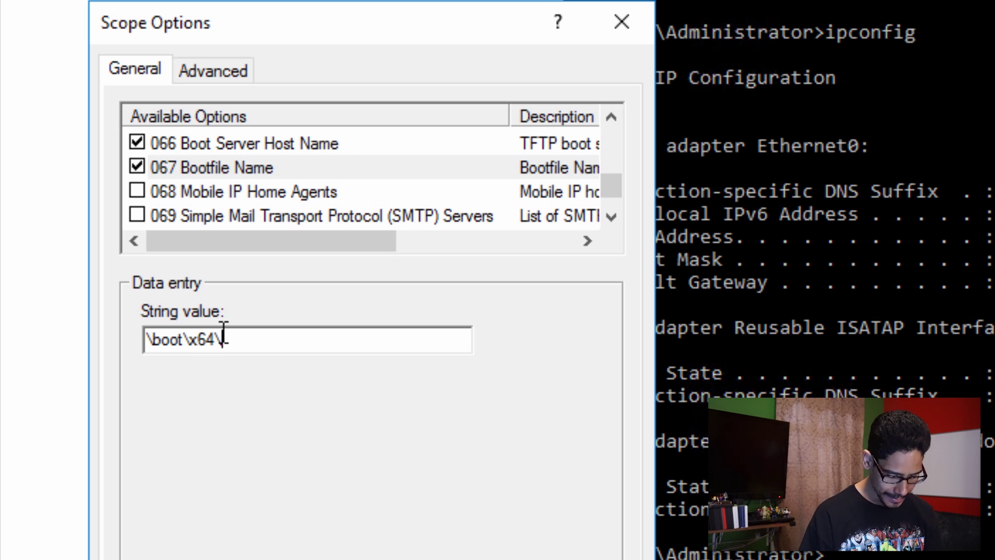
pyautogui.write('wdsnb')
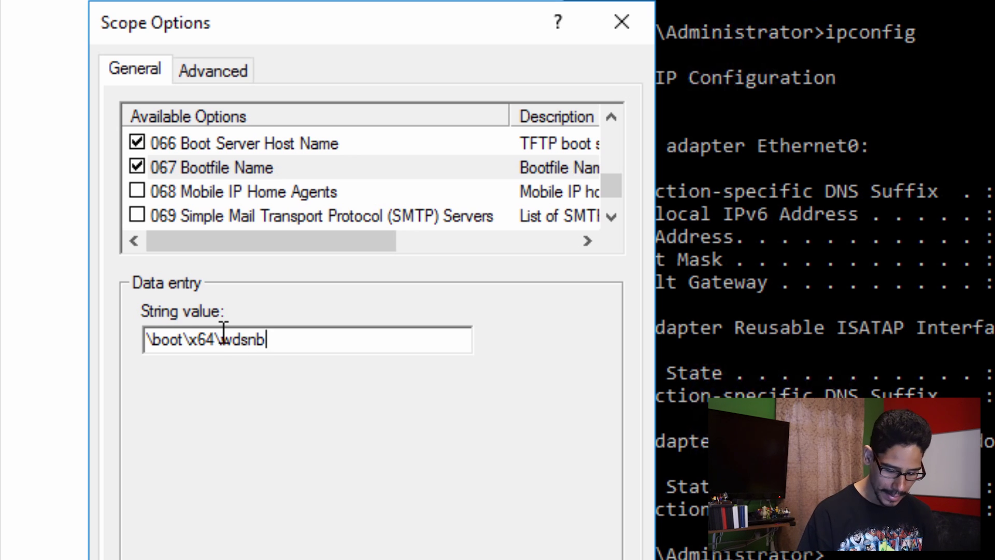
pyautogui.write('p.com')
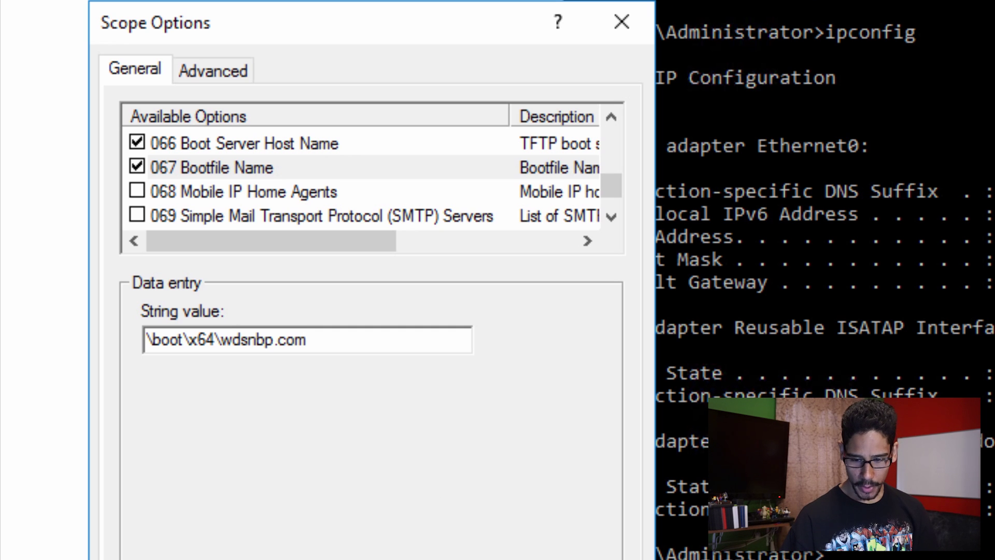
pyautogui.click(211, 168)
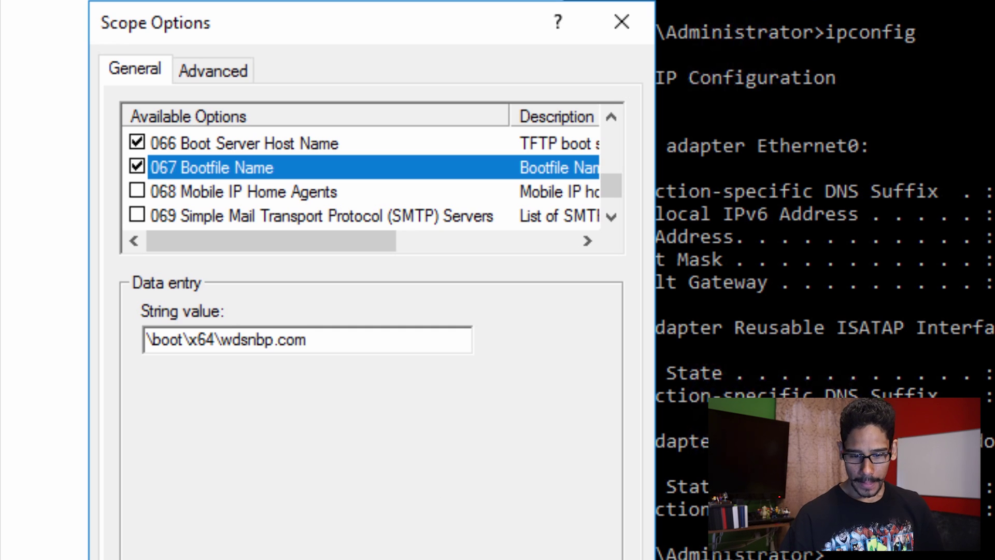
# - Apply the DHCP scope options and exit the command window
pyautogui.press('Return')
pyautogui.click(586, 275)
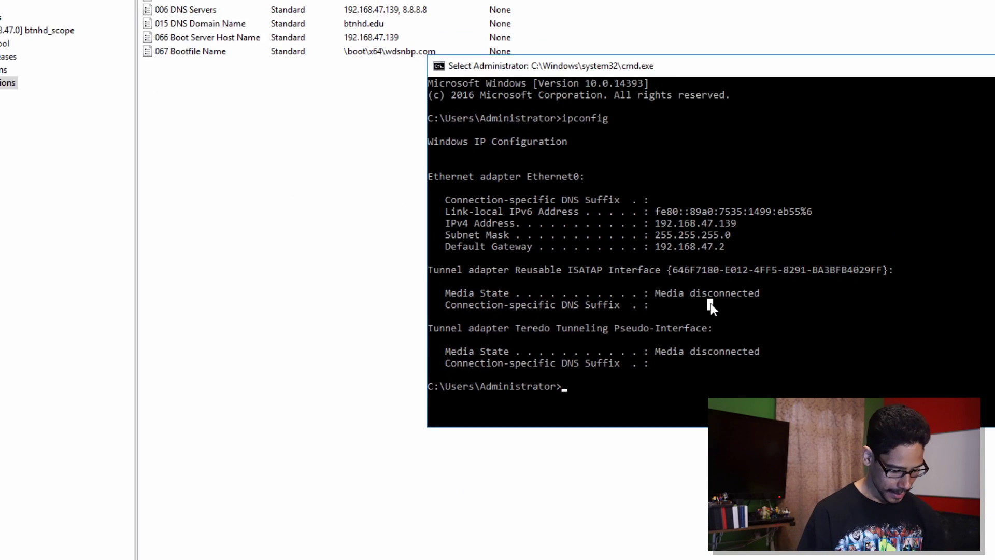
pyautogui.write('exit')
pyautogui.press('Return')
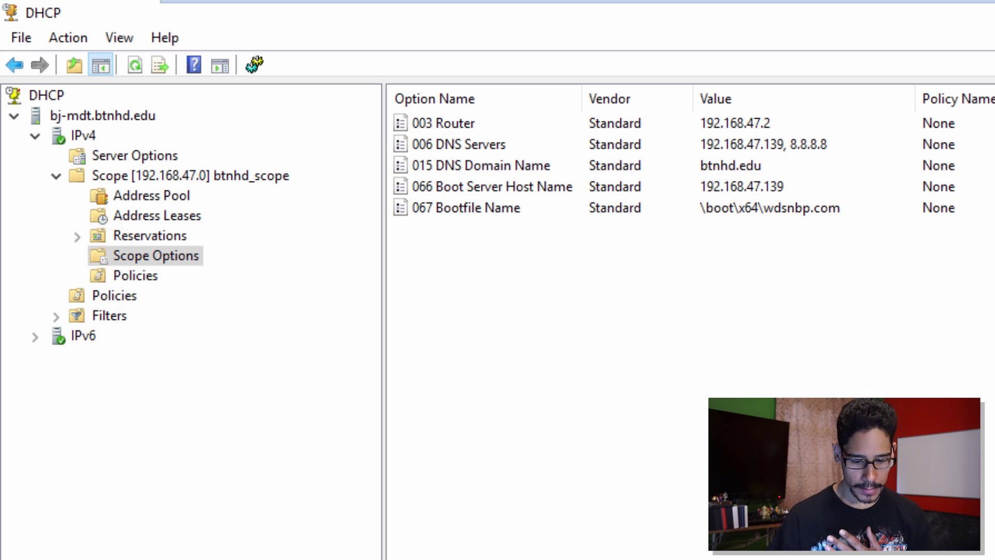
# - Choose C:\DeploymentShare\Boot\LiteTouchPE_x64.wim as a new WDS boot image
pyautogui.hotkey('alt', 'Tab')
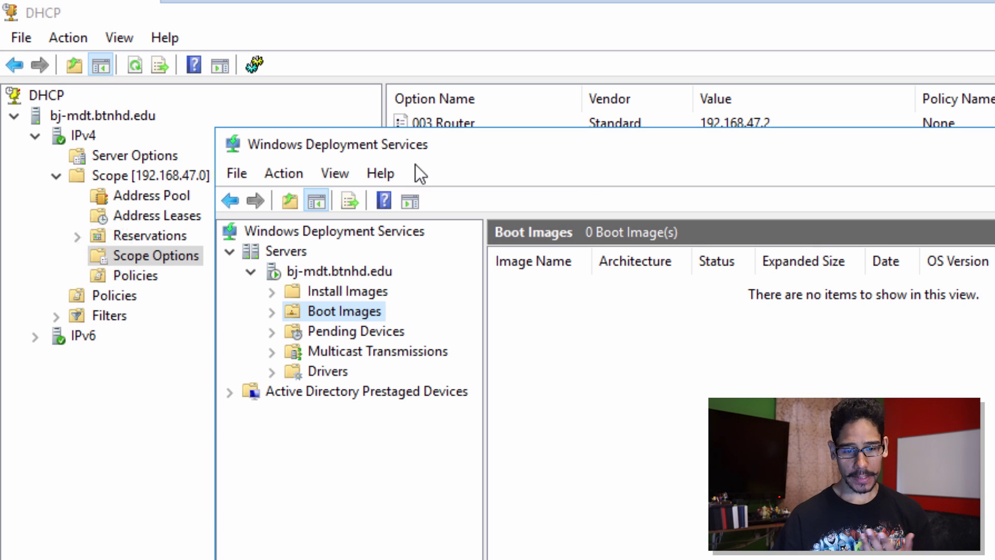
pyautogui.rightClick(352, 316)
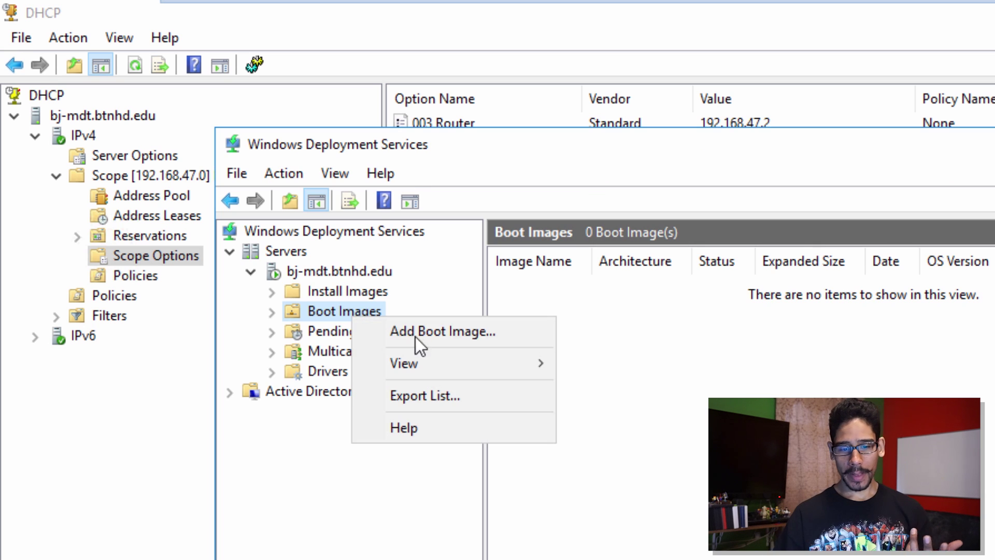
pyautogui.click(428, 333)
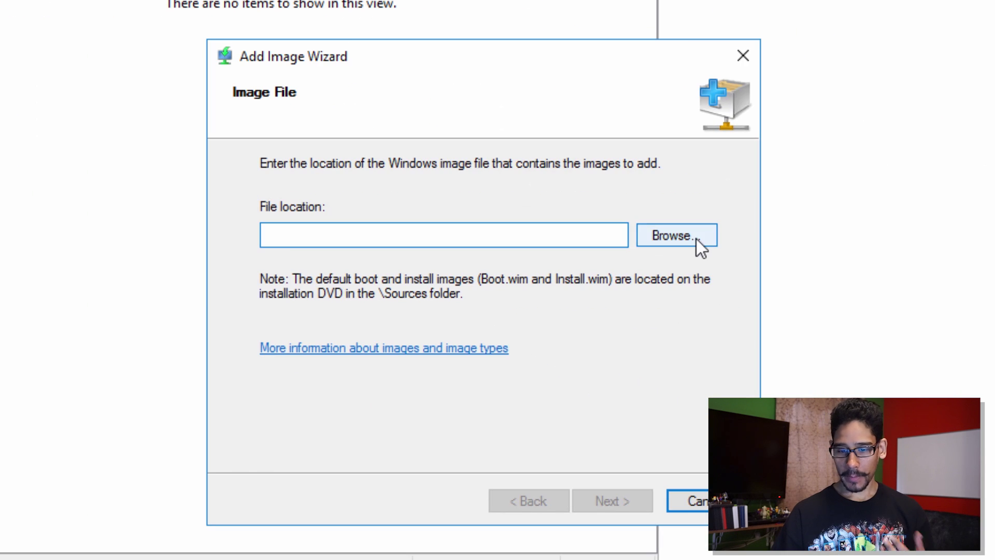
pyautogui.click(984, 400)
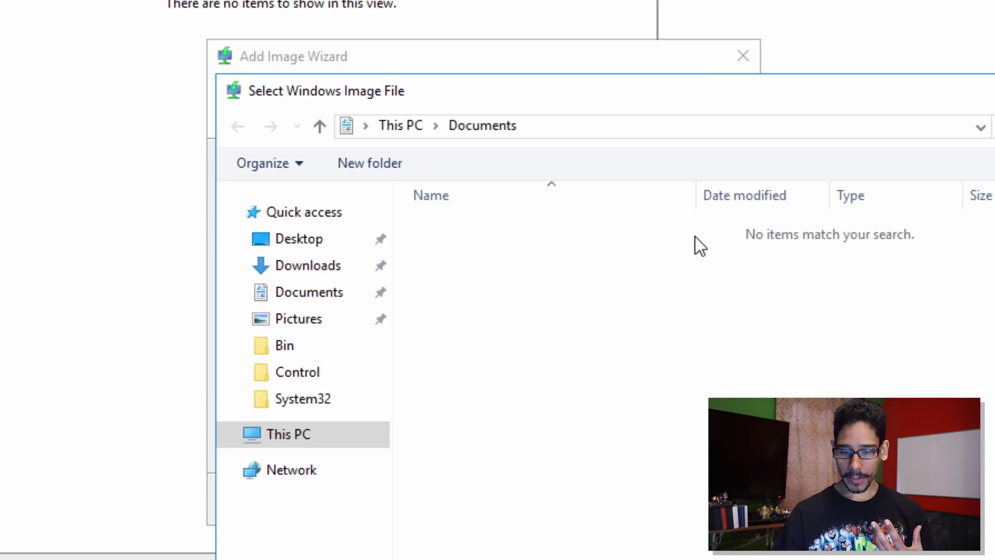
pyautogui.click(306, 441)
pyautogui.doubleClick(511, 406)
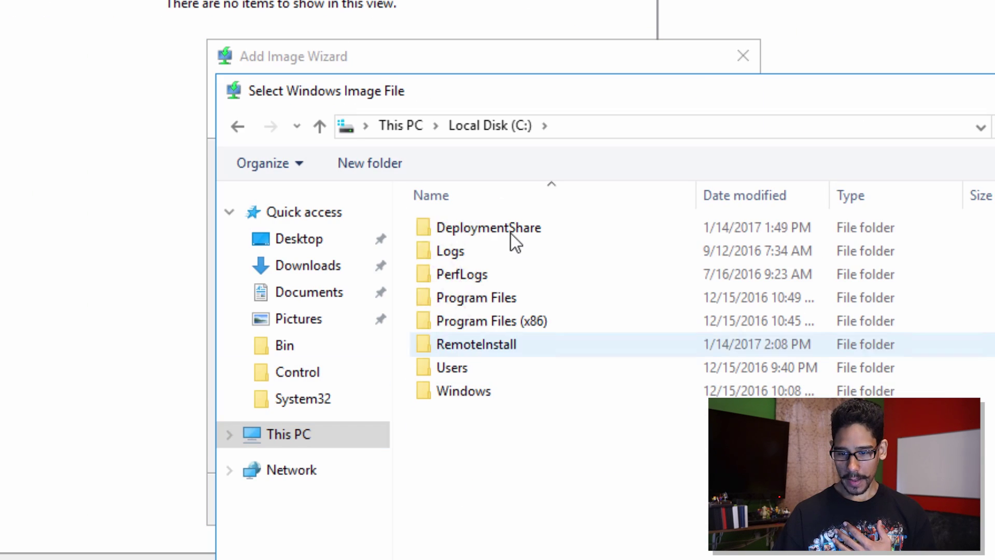
pyautogui.doubleClick(509, 234)
pyautogui.doubleClick(439, 299)
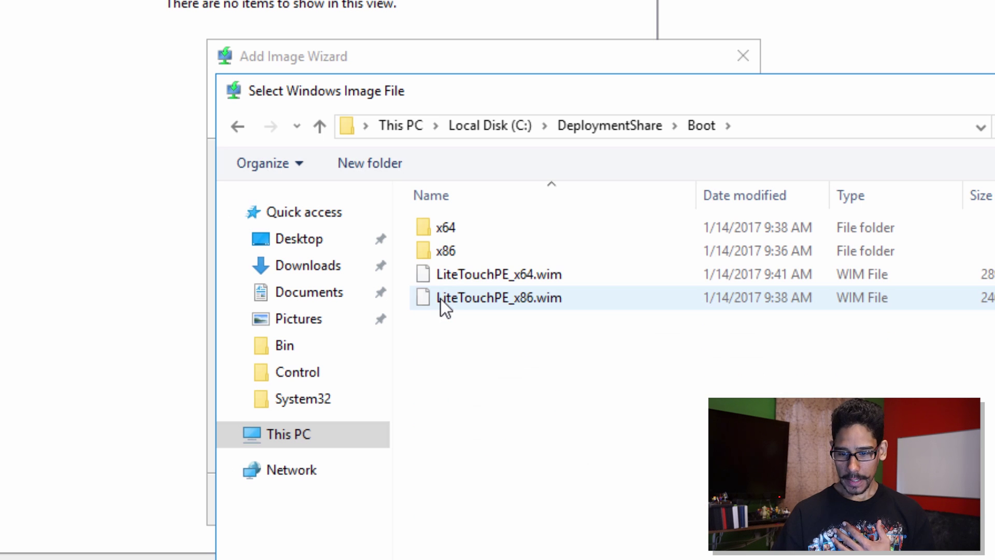
pyautogui.doubleClick(472, 276)
# - Finish adding the LiteTouchPE_x64 boot image with its default name and description
pyautogui.click(630, 497)
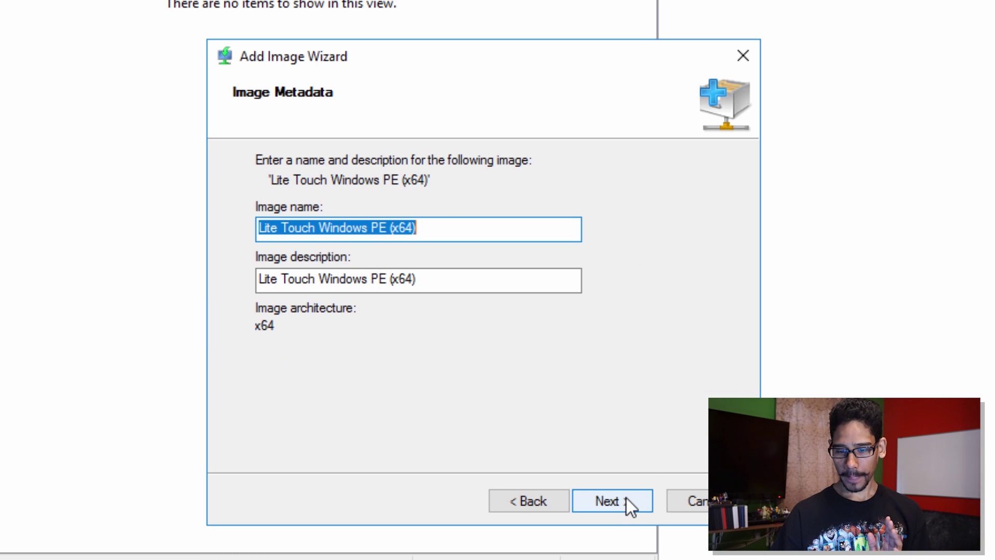
pyautogui.click(622, 502)
pyautogui.click(623, 501)
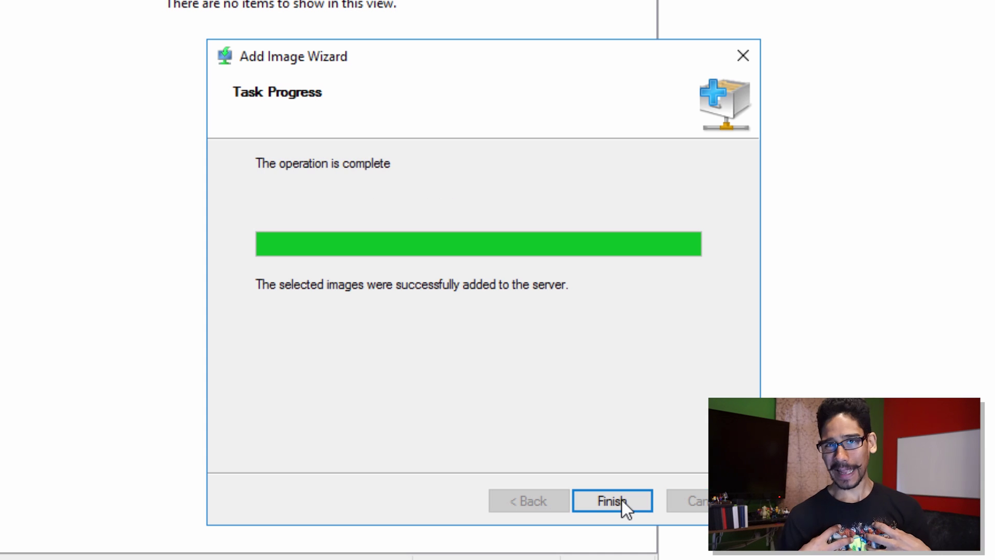
pyautogui.click(621, 499)
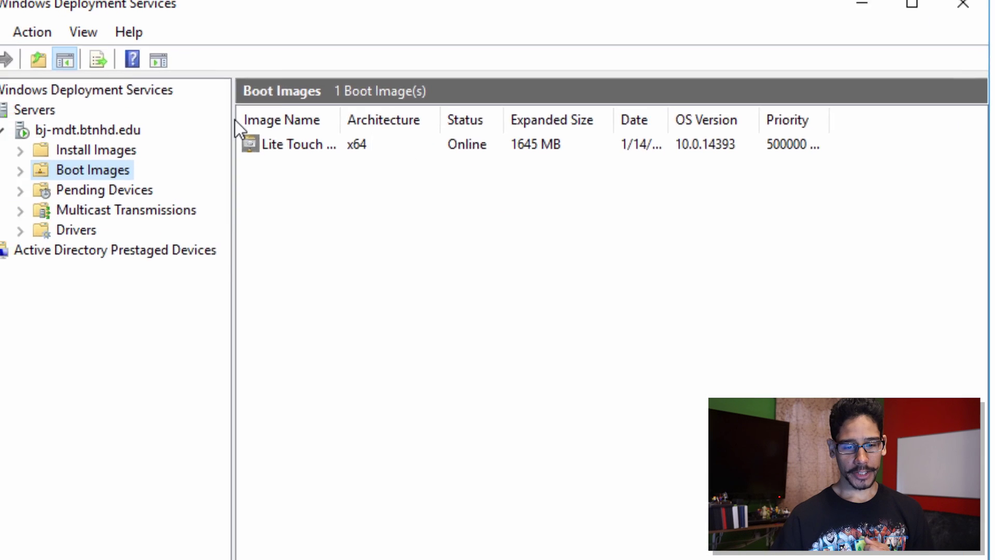
# - Restart the Windows Deployment Services server, then return to the DHCP console
pyautogui.rightClick(157, 160)
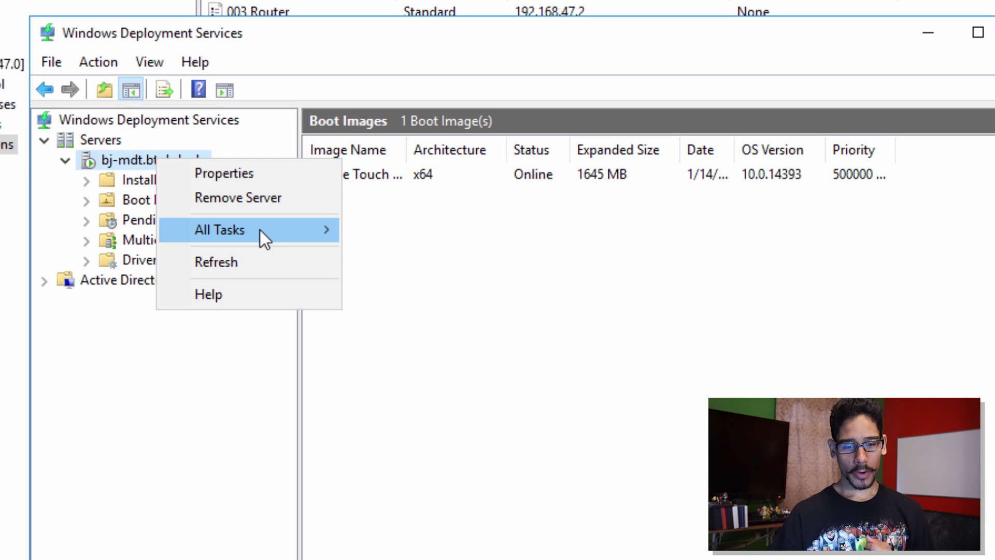
pyautogui.moveTo(260, 230)
pyautogui.click(405, 278)
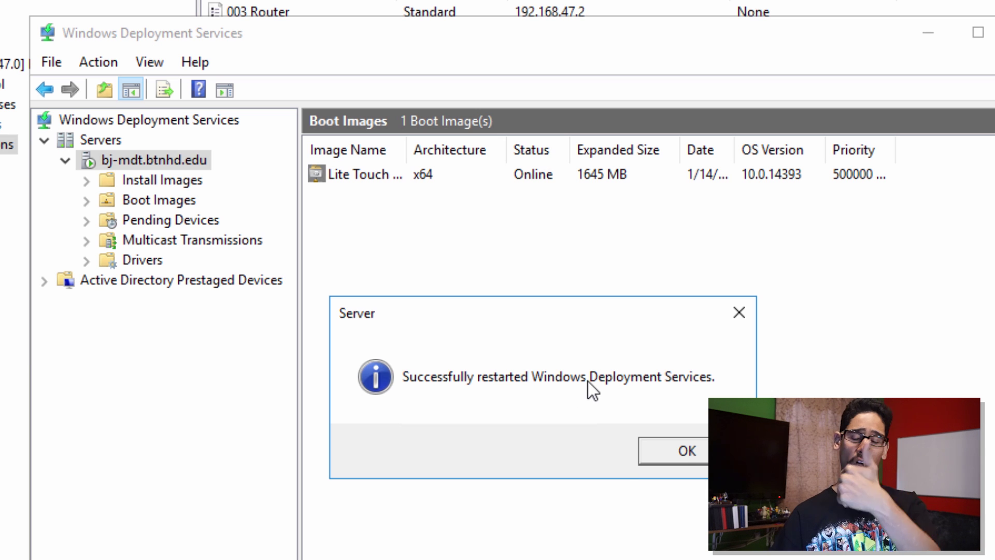
pyautogui.click(678, 450)
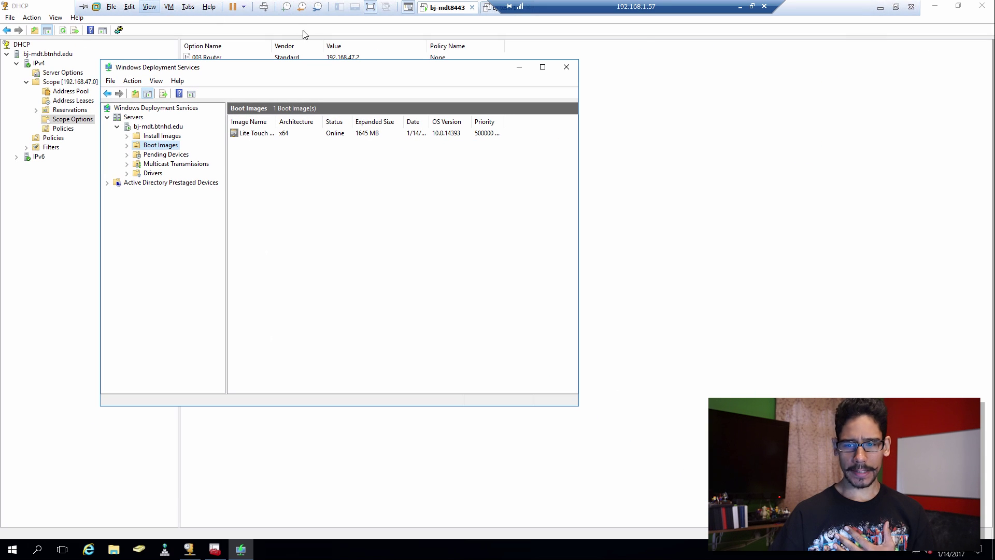
pyautogui.click(755, 210)
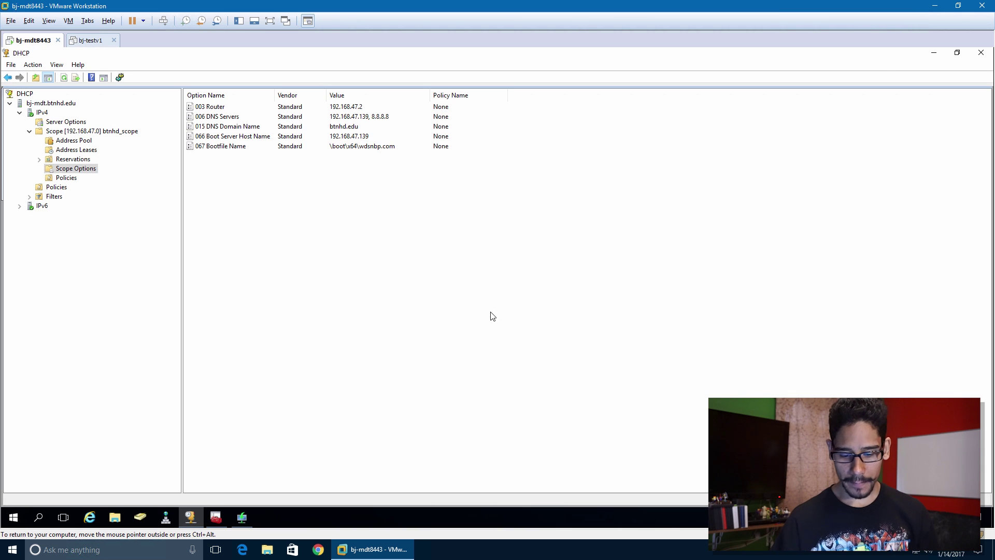
# - Make a bj-YouTube folder on FastVMs (F:), copy its path, and close Explorer
pyautogui.click(265, 549)
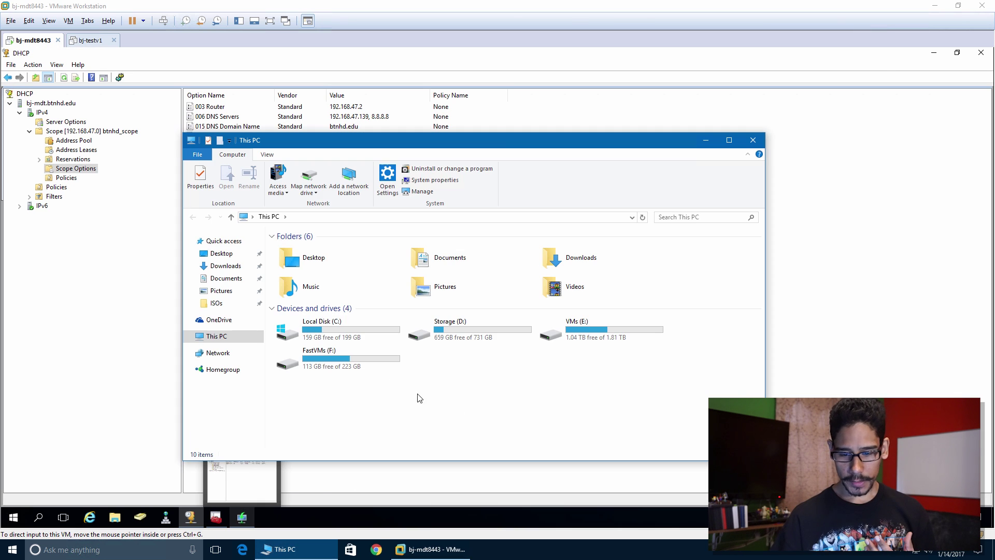
pyautogui.doubleClick(334, 361)
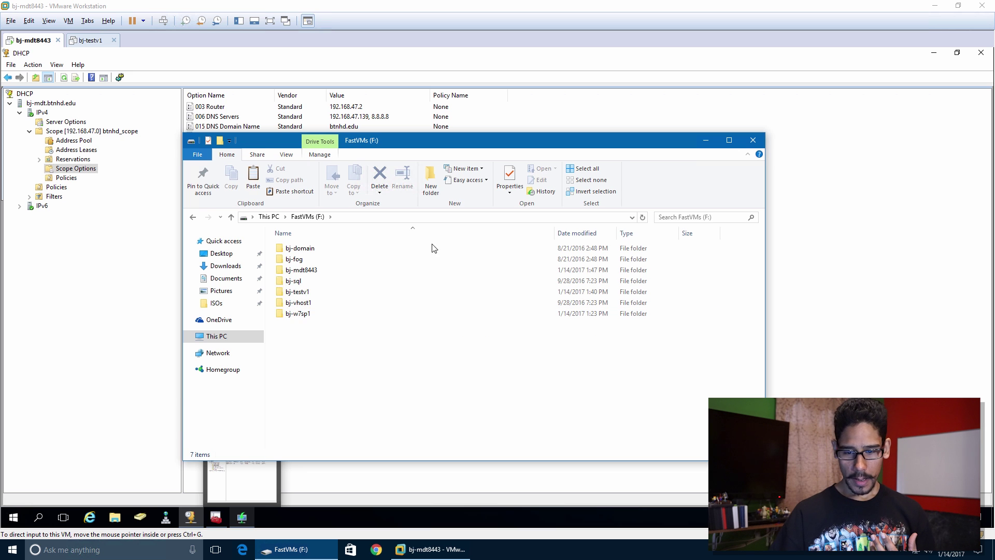
pyautogui.click(435, 182)
pyautogui.write('bj')
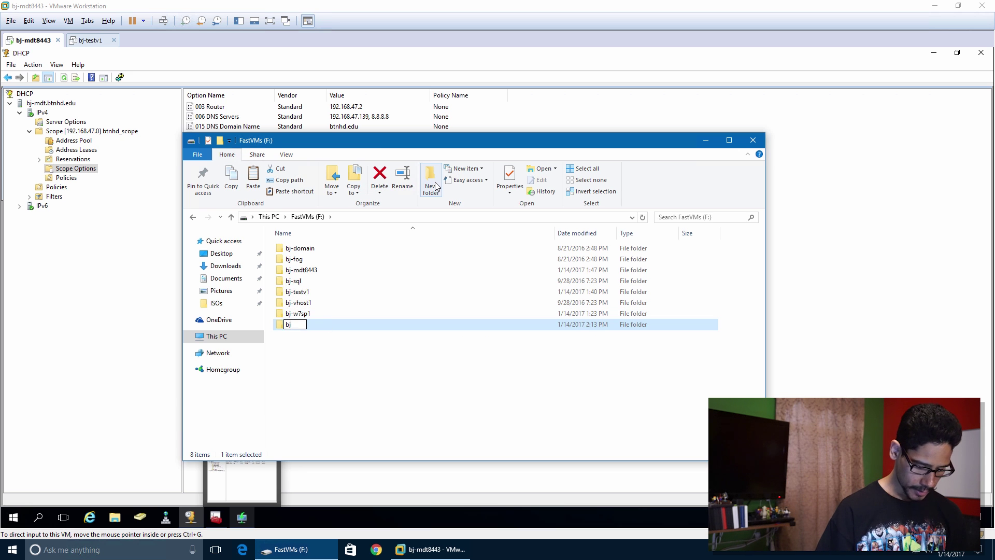
pyautogui.write('-YouTube')
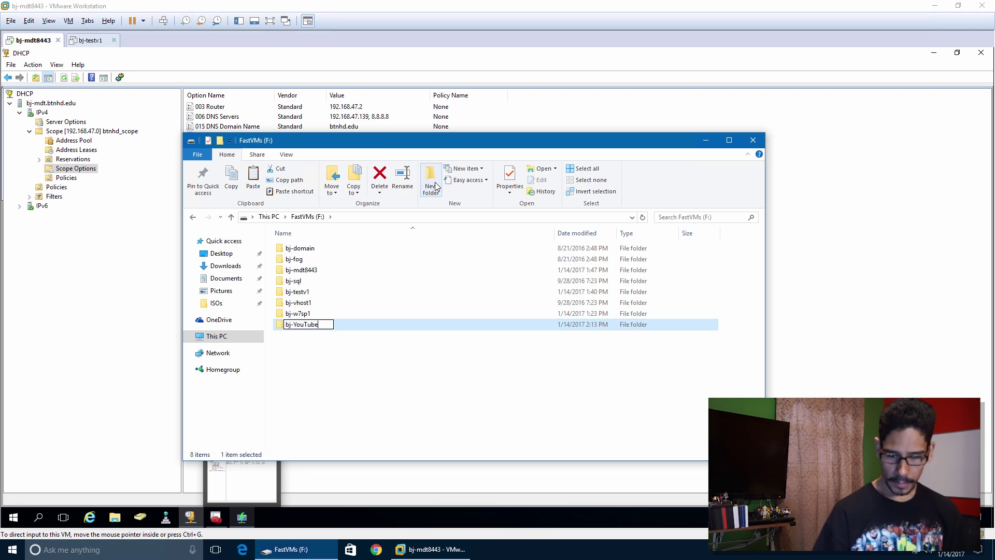
pyautogui.press('Return')
pyautogui.press('Return')
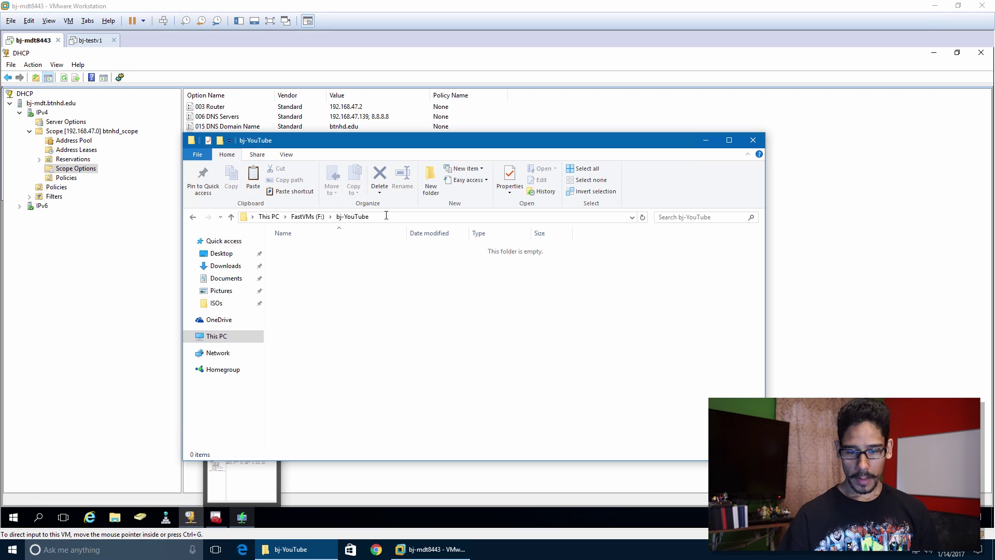
pyautogui.click(385, 216)
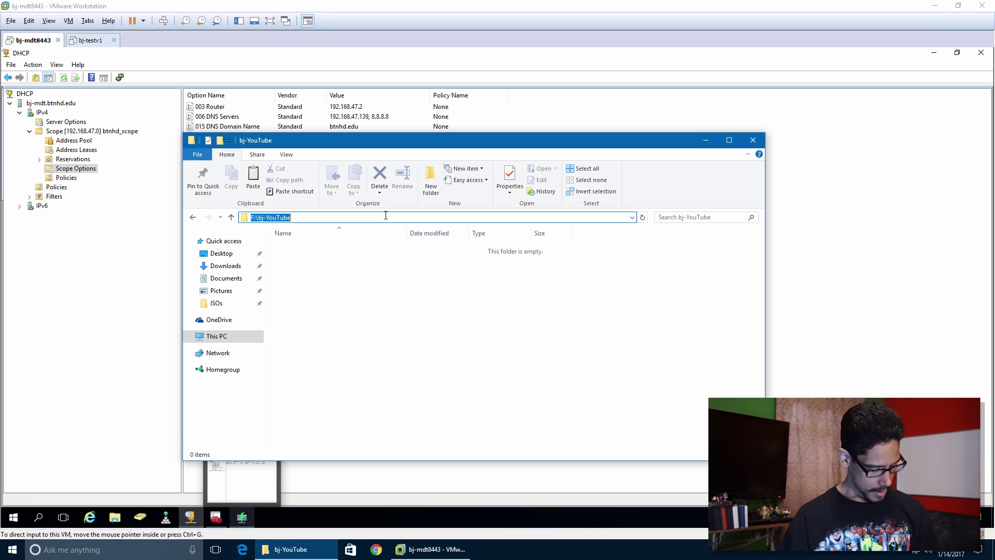
pyautogui.click(752, 140)
# - Start a typical new VMware virtual machine with Windows 10 x64 as the guest OS
pyautogui.click(10, 20)
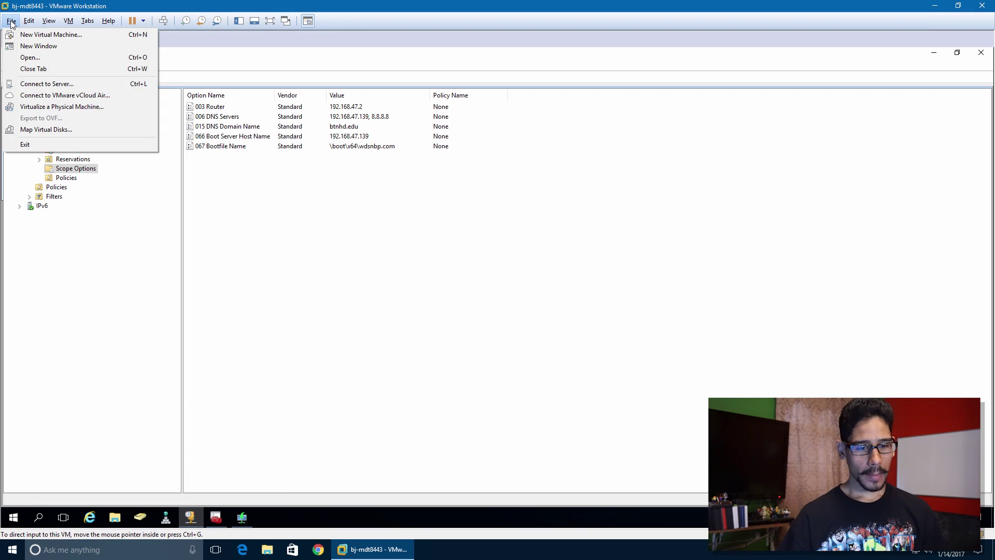
pyautogui.click(23, 35)
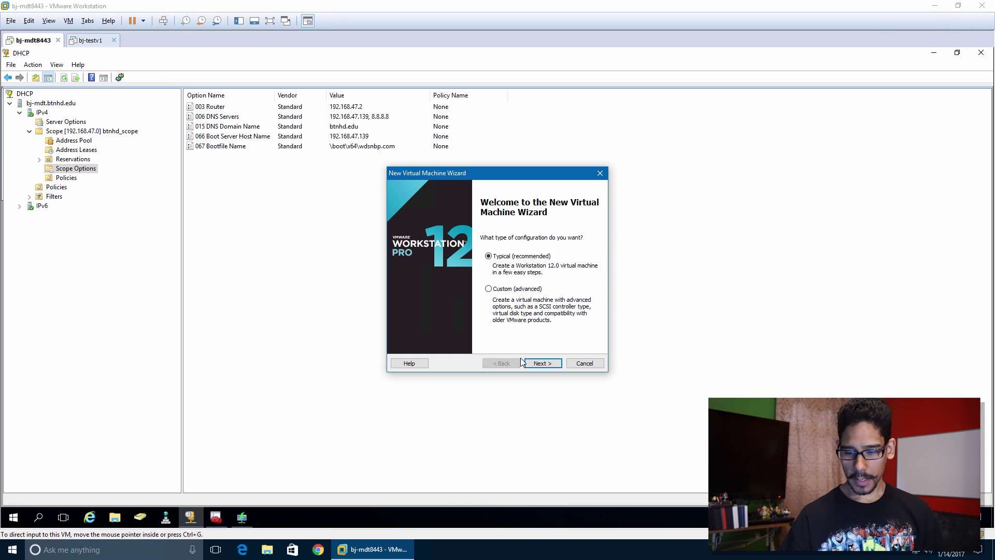
pyautogui.click(553, 365)
pyautogui.click(549, 364)
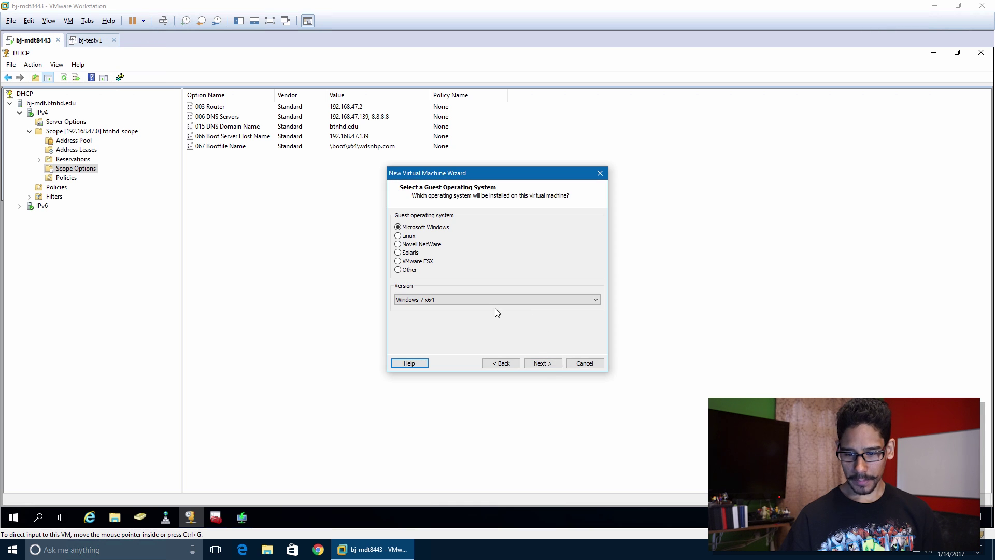
pyautogui.click(485, 300)
pyautogui.click(468, 309)
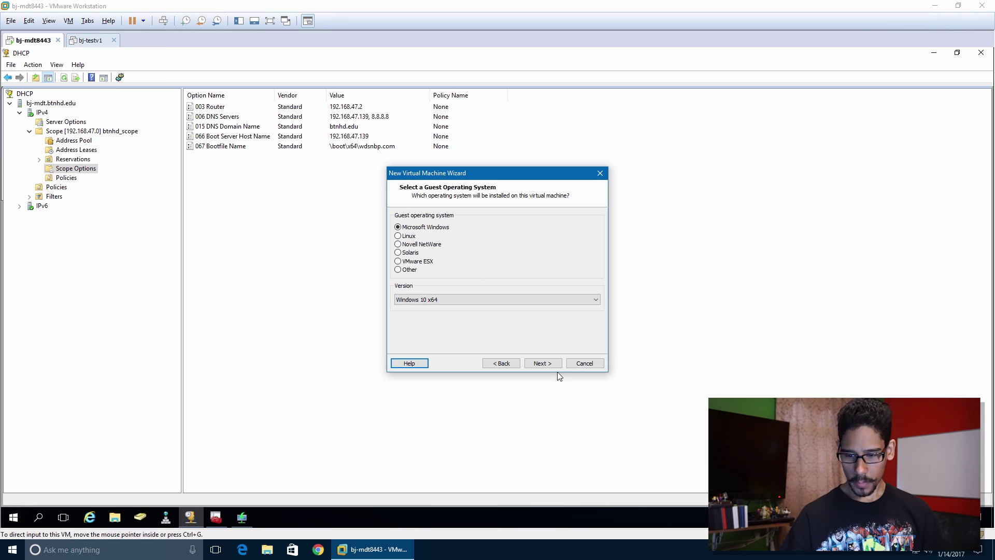
pyautogui.click(537, 361)
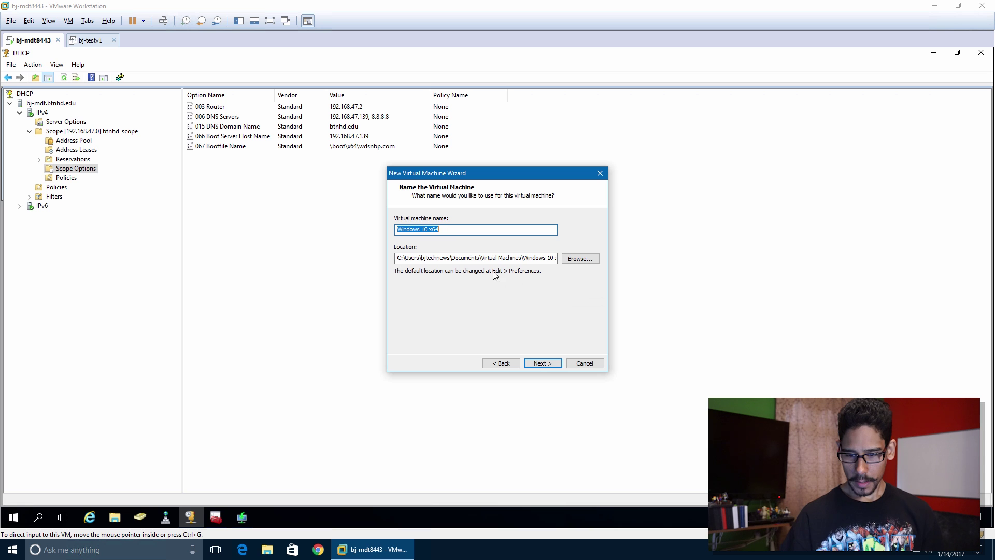
# - Name the VM bj-YouTube, store it in F:\bj-YouTube, and create it with a 60 GB disk
pyautogui.click(437, 258)
pyautogui.hotkey('ctrl', 'a')
pyautogui.write('F:\x08j-YouTube')
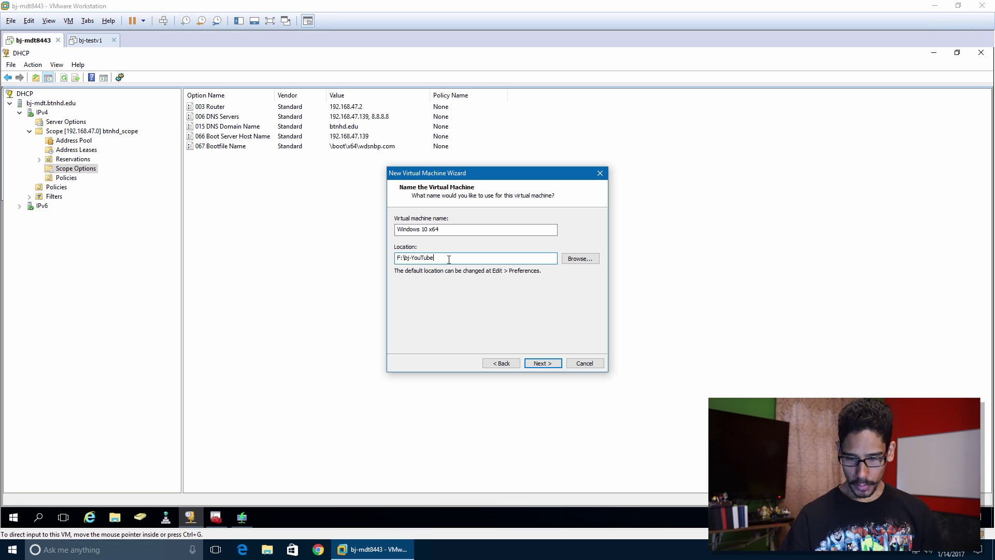
pyautogui.moveTo(441, 258); pyautogui.dragTo(413, 258)
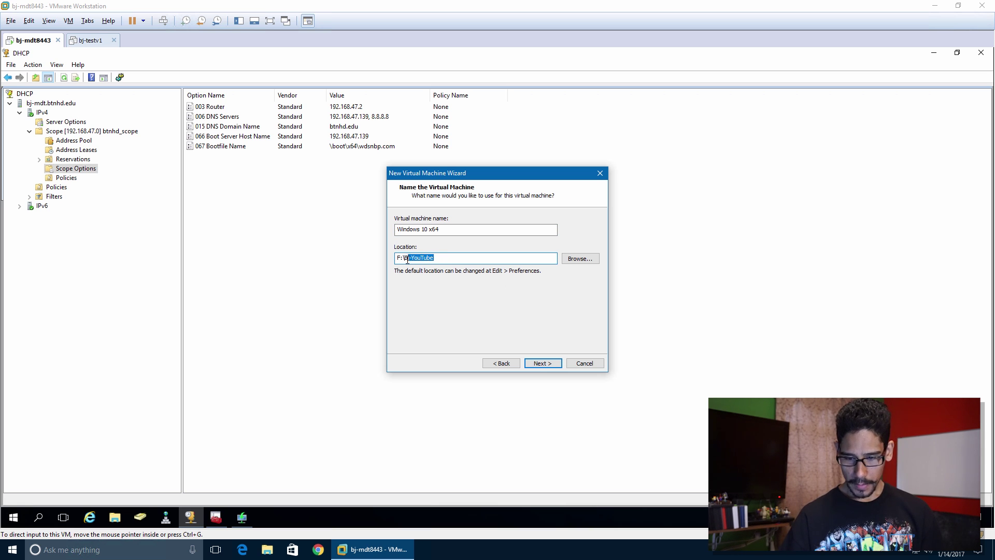
pyautogui.moveTo(461, 229); pyautogui.dragTo(369, 223)
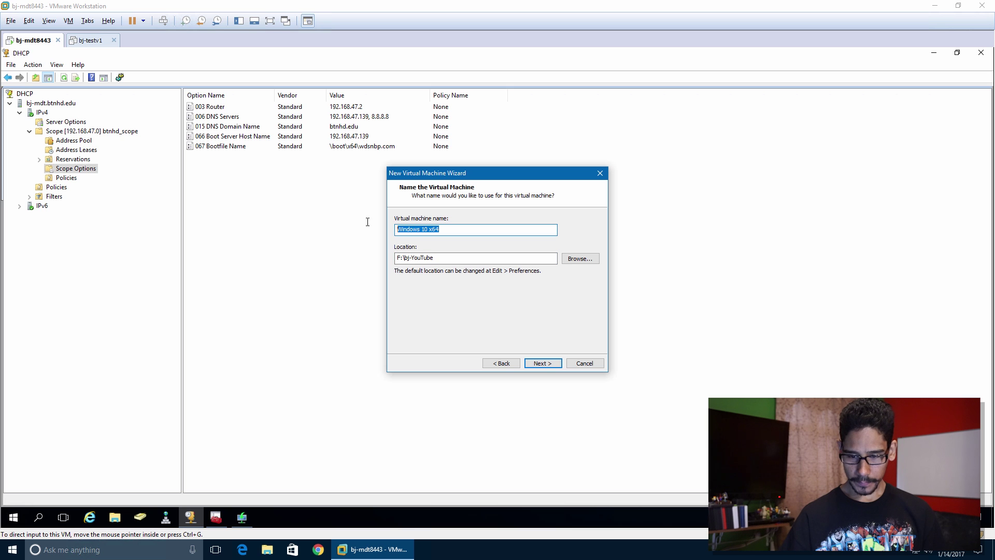
pyautogui.write('bj-YouTube')
pyautogui.click(537, 364)
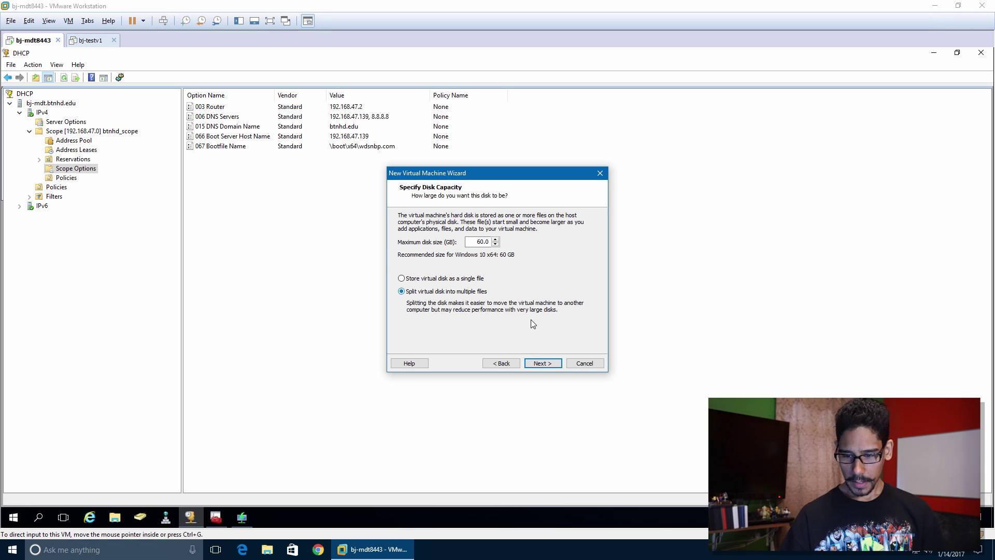
pyautogui.click(541, 364)
pyautogui.click(543, 365)
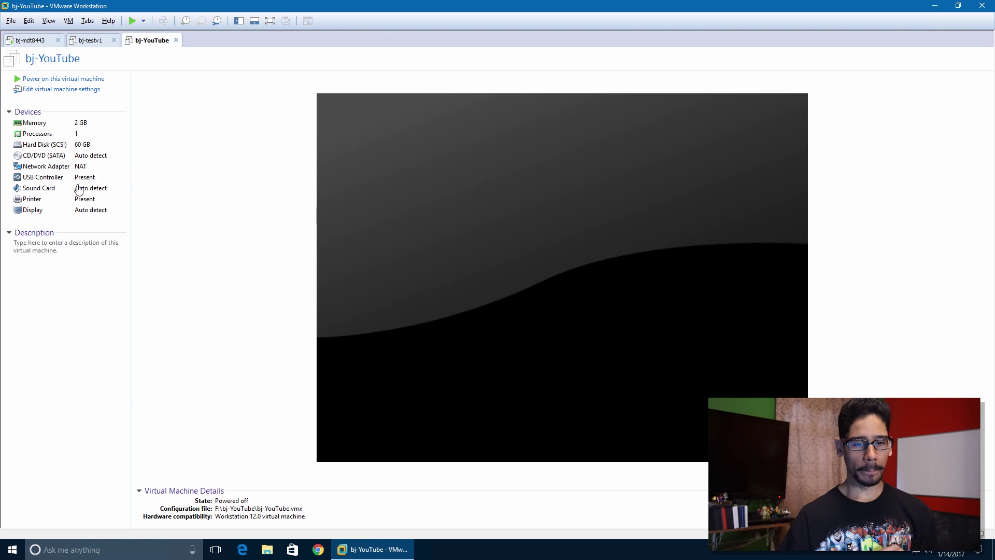
# - Power on bj-YouTube, dismiss the sata0:1 warning, and PXE-boot into Lite Touch Windows PE (x64)
pyautogui.click(92, 80)
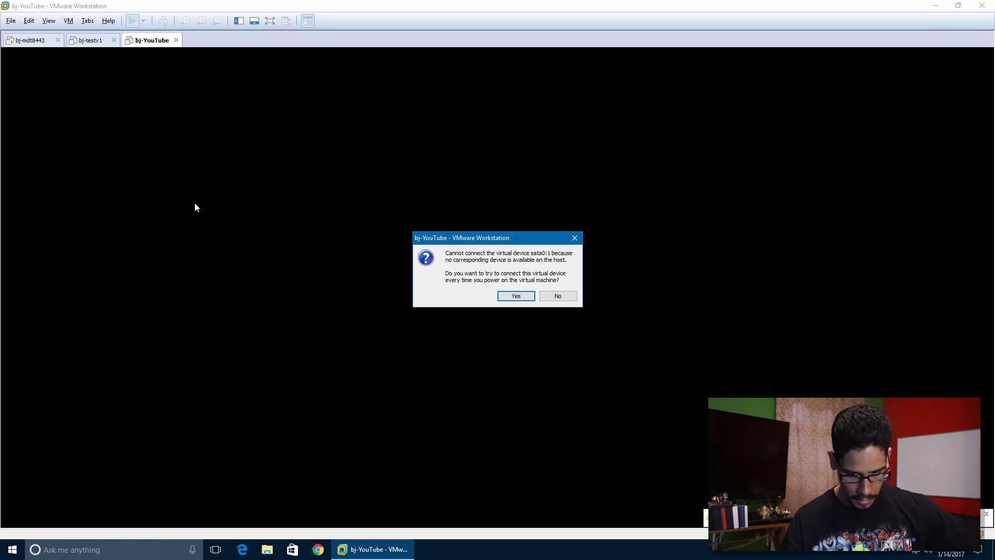
pyautogui.click(570, 296)
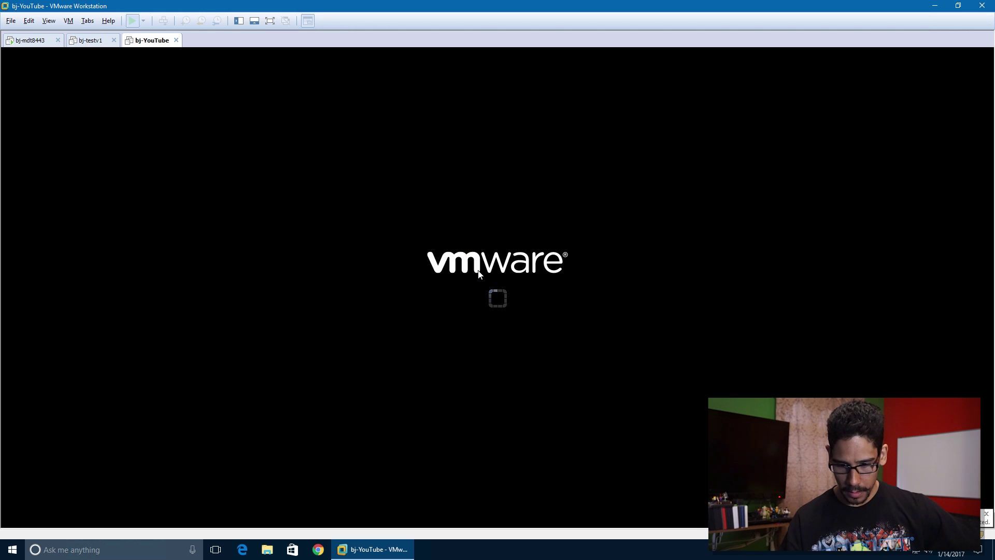
pyautogui.press('F12')
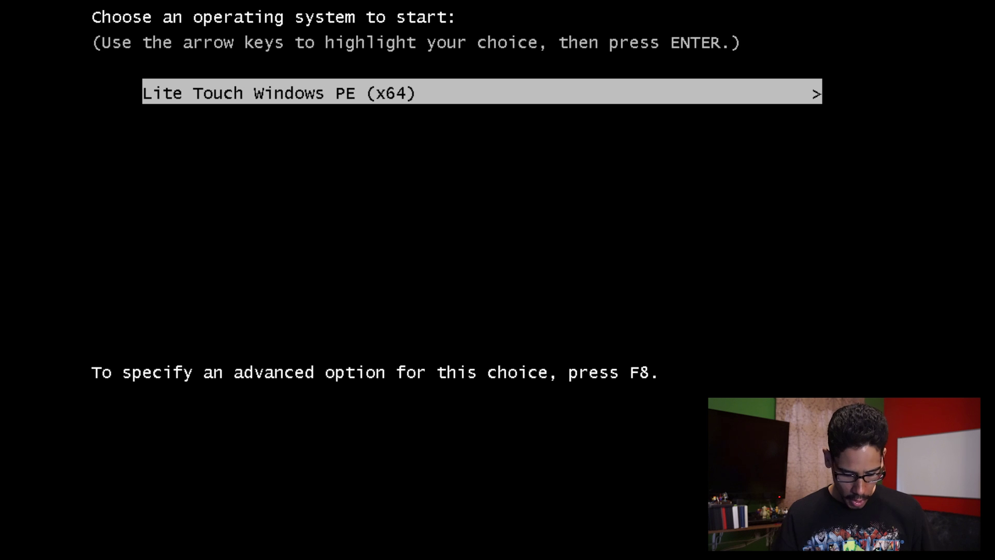
pyautogui.press('Return')
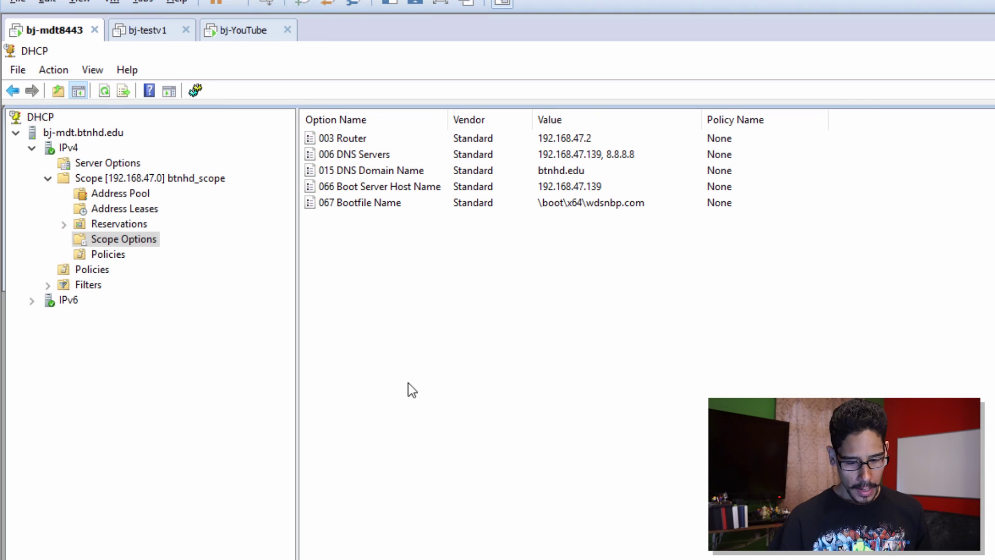
# - Check the address pool and the 192.168.47.141 lease, then switch to the bj-YouTube VM
pyautogui.click(121, 196)
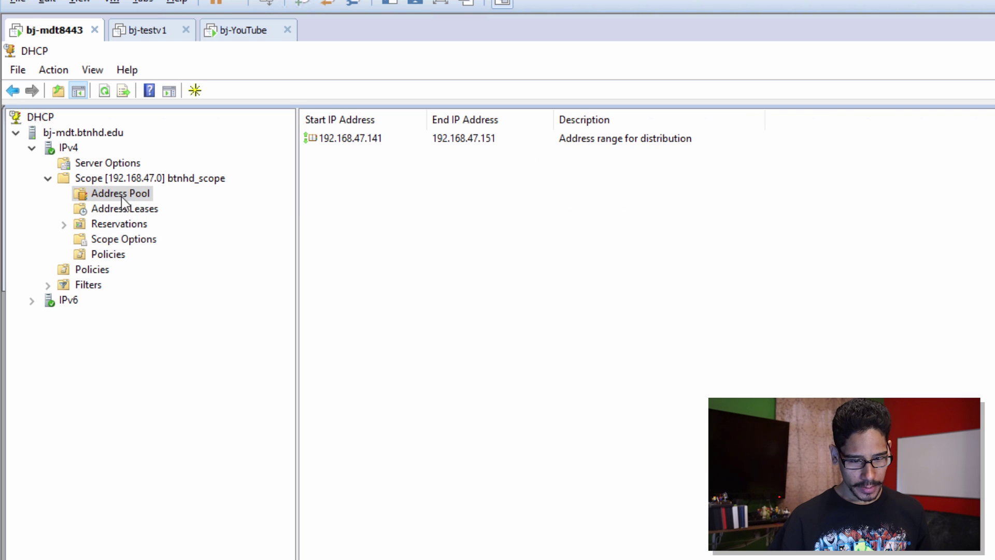
pyautogui.click(127, 208)
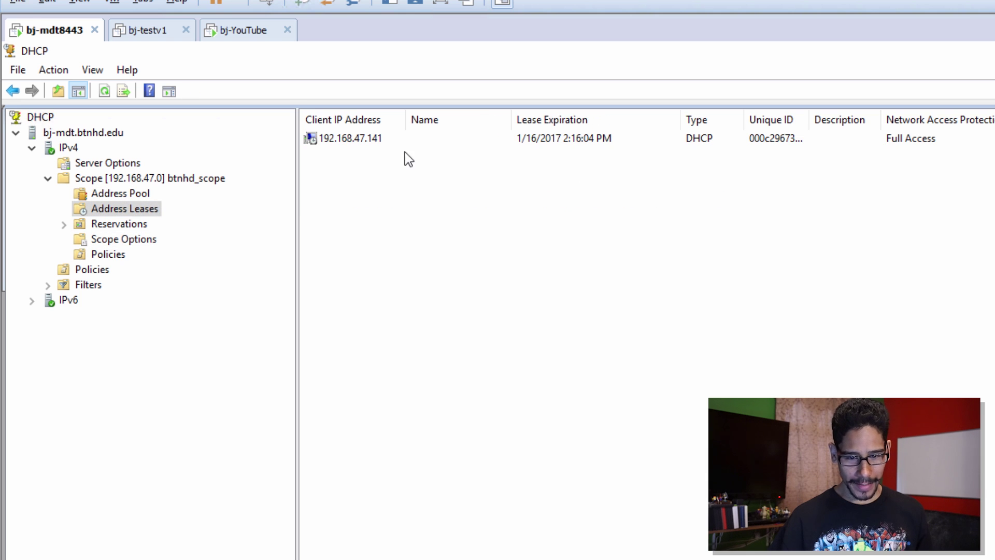
pyautogui.click(381, 143)
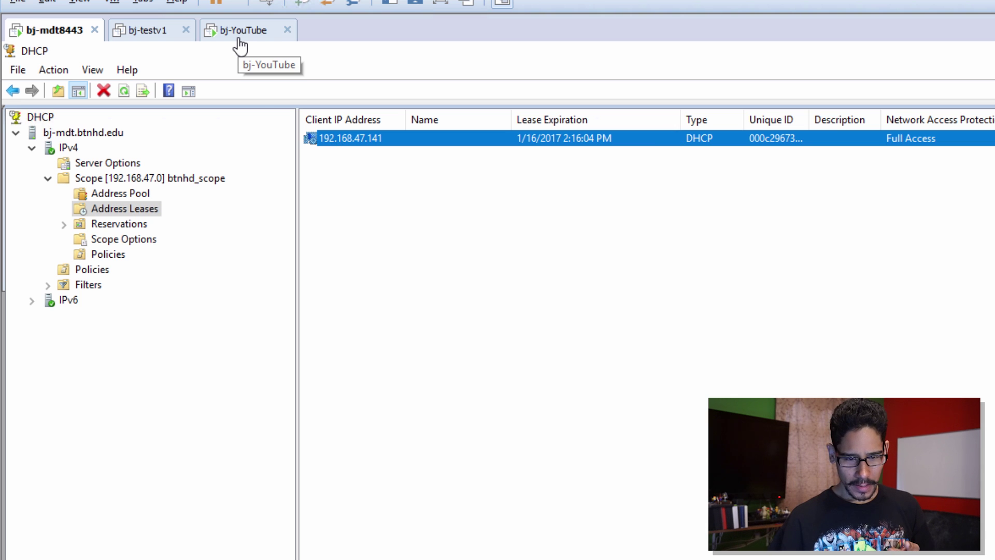
pyautogui.click(388, 225)
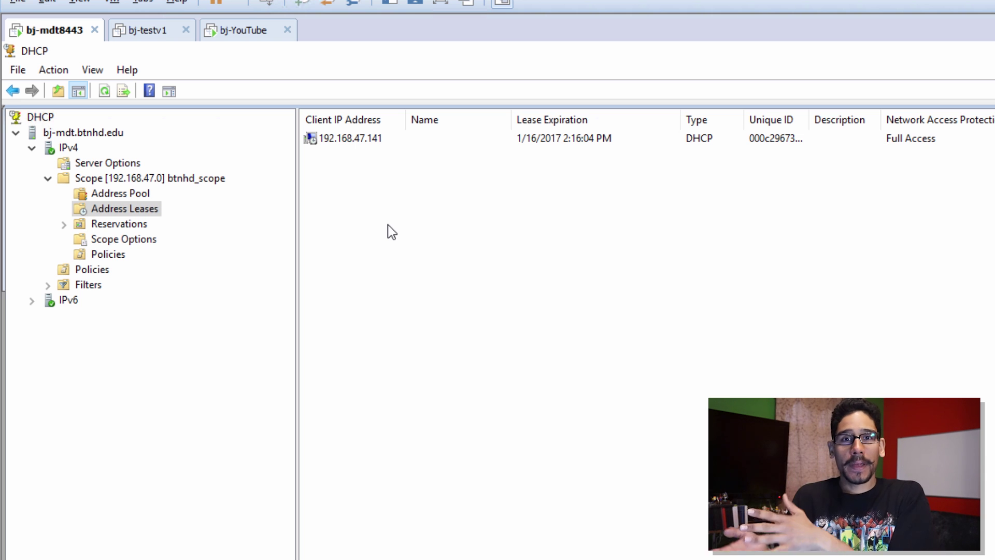
pyautogui.click(236, 31)
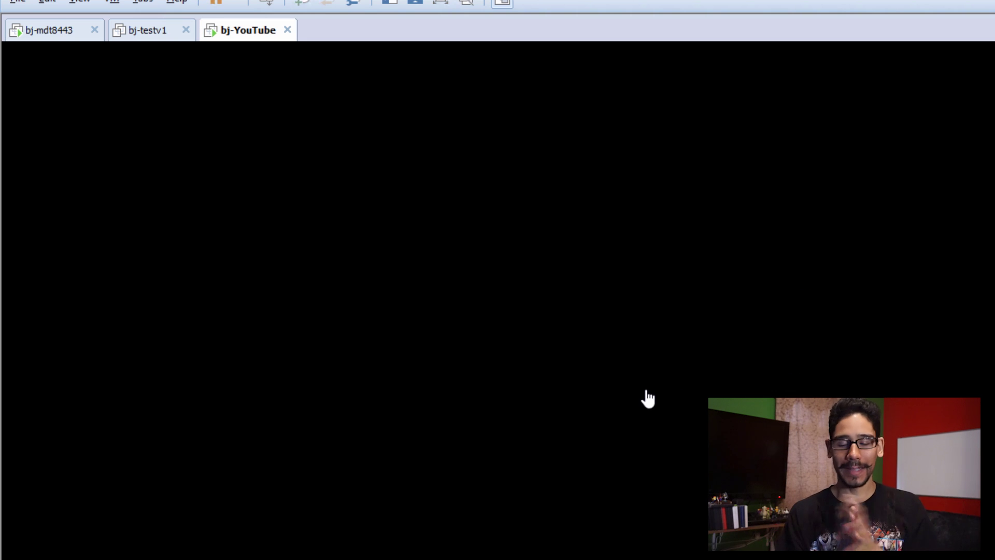
# - Review the scope options, highlighting 067 Bootfile Name \boot\x64\wdsnbp.com
pyautogui.hotkey('ctrl', 'alt', 'Return')
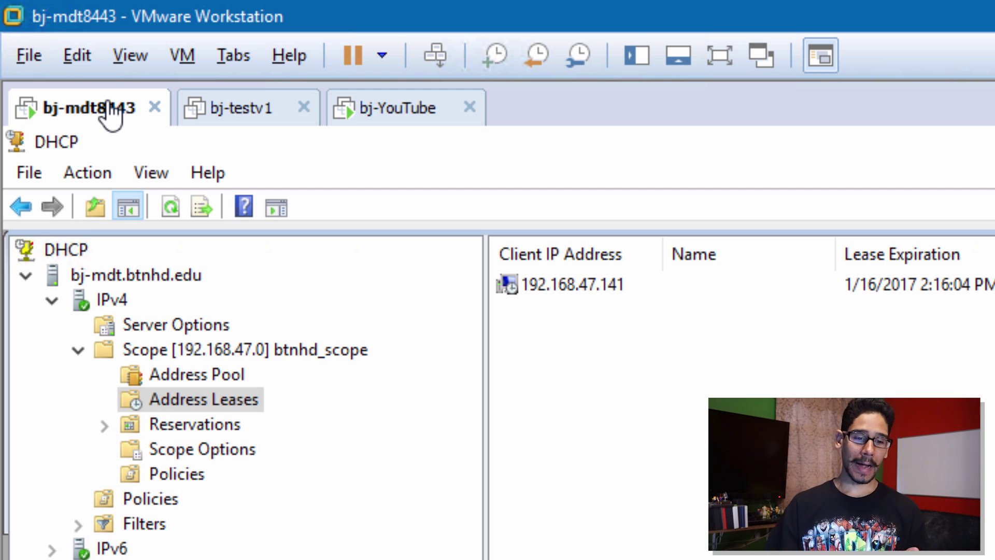
pyautogui.click(212, 453)
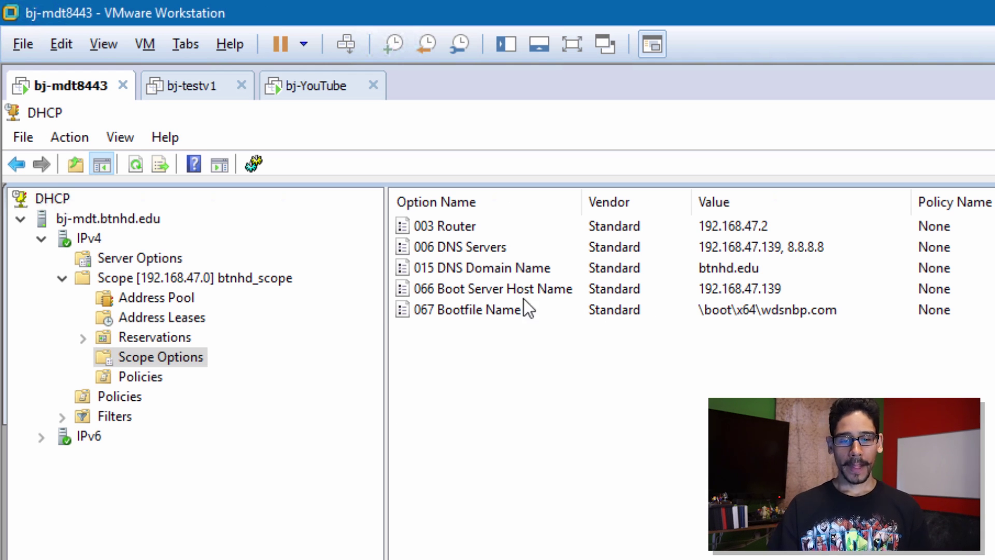
pyautogui.click(503, 309)
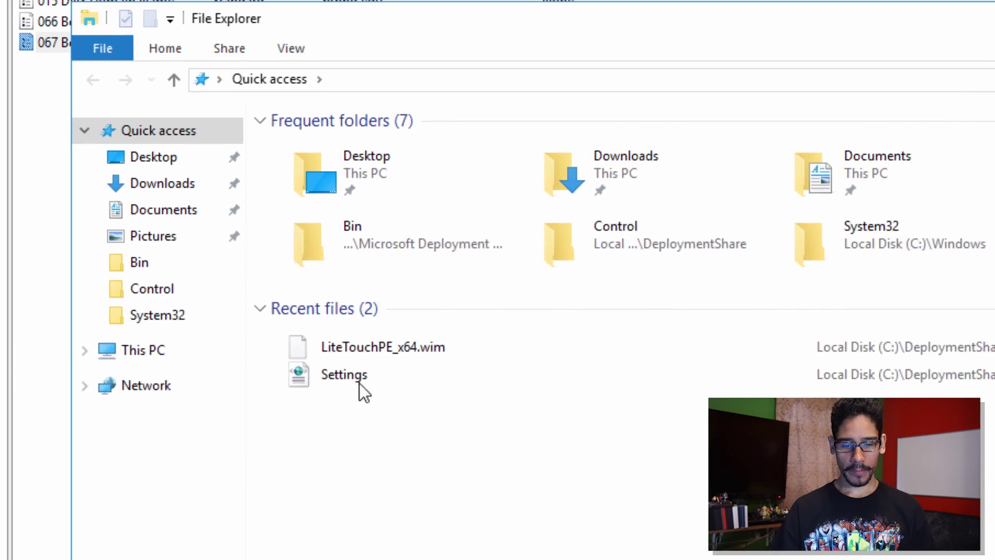
# - Browse to C:\RemoteInstall\Boot\x64 and highlight the wdsnbp and pxeboot files
pyautogui.click(113, 374)
pyautogui.doubleClick(374, 341)
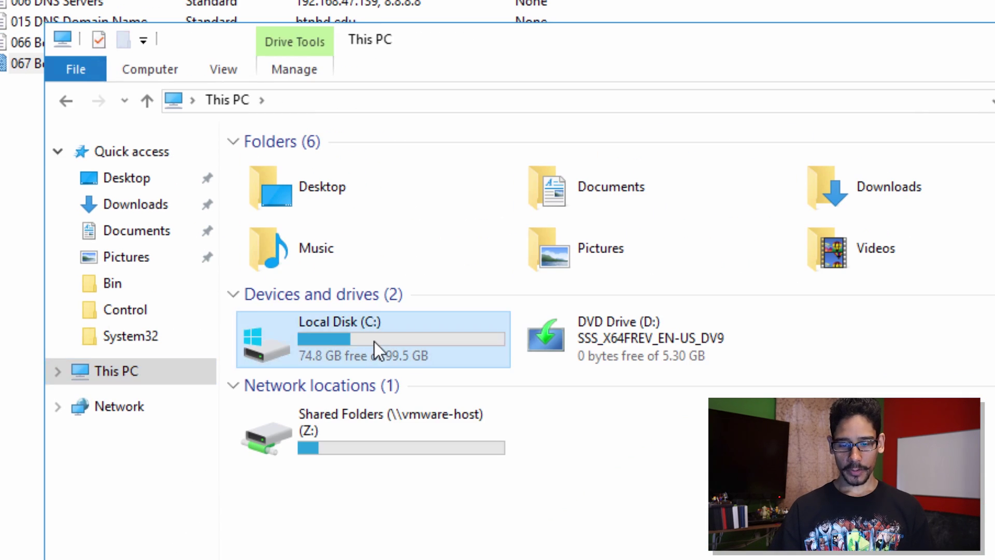
pyautogui.doubleClick(312, 282)
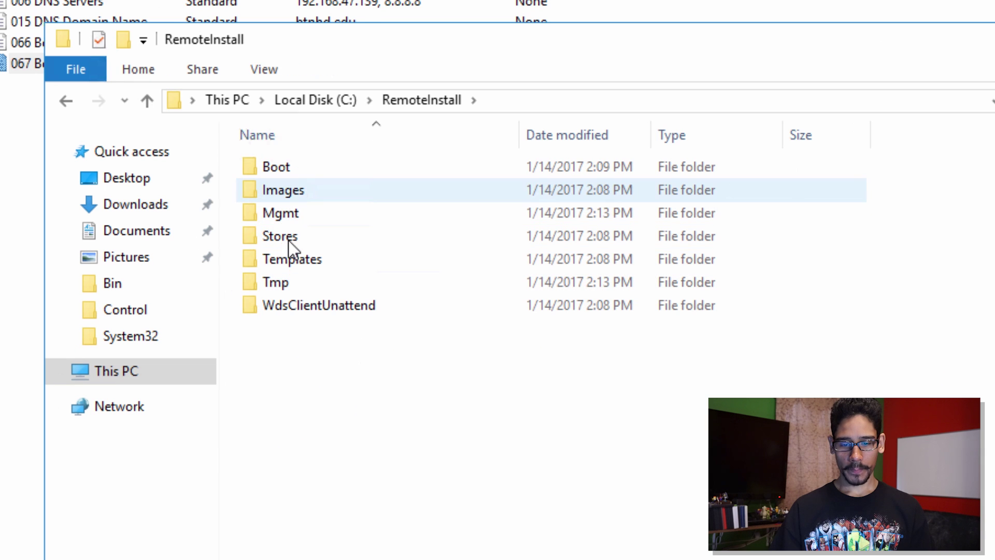
pyautogui.doubleClick(288, 169)
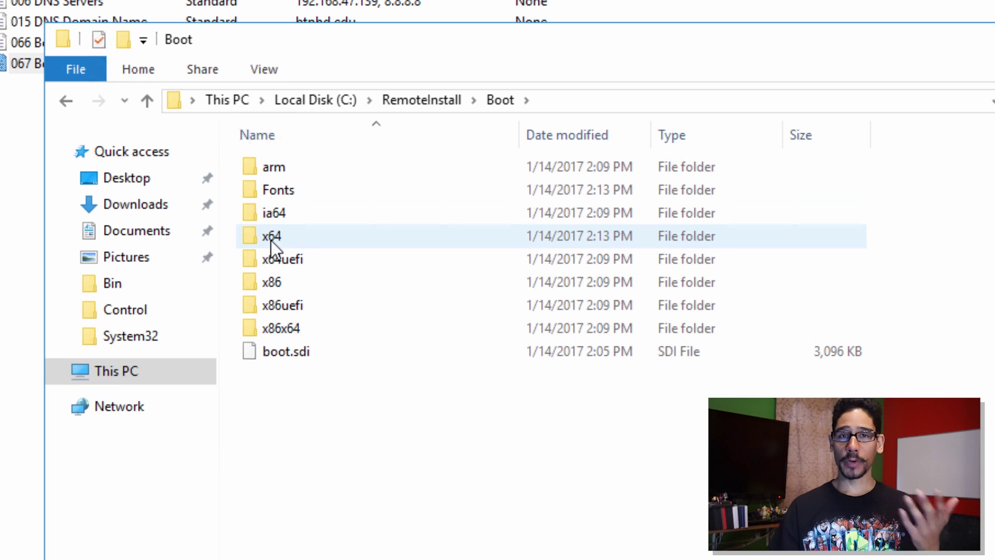
pyautogui.doubleClick(280, 240)
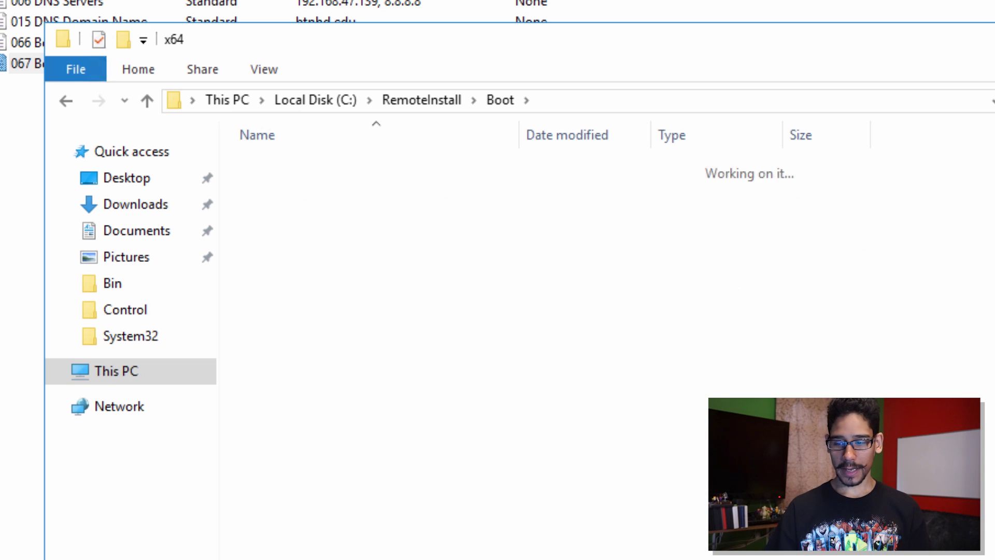
pyautogui.scroll(-10, 476, 352)
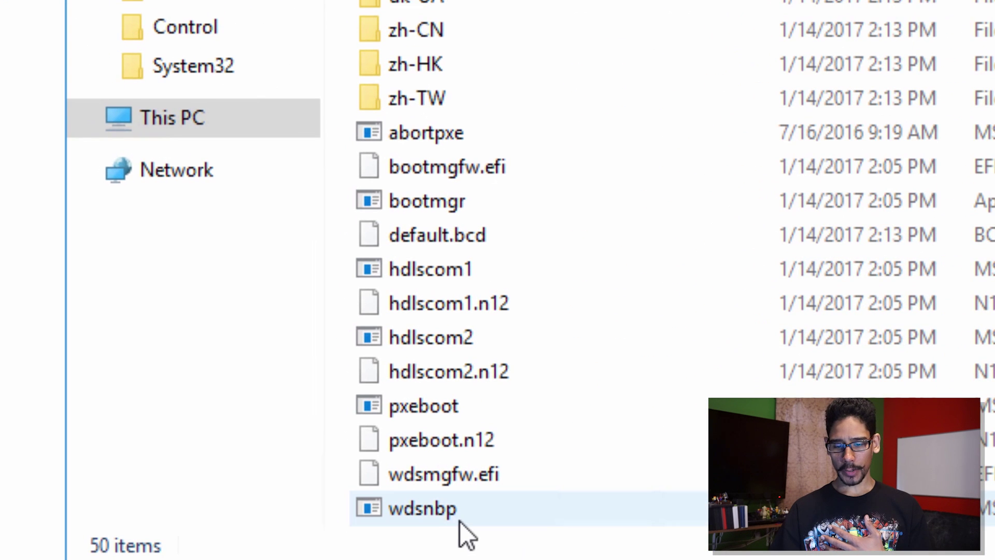
pyautogui.click(449, 515)
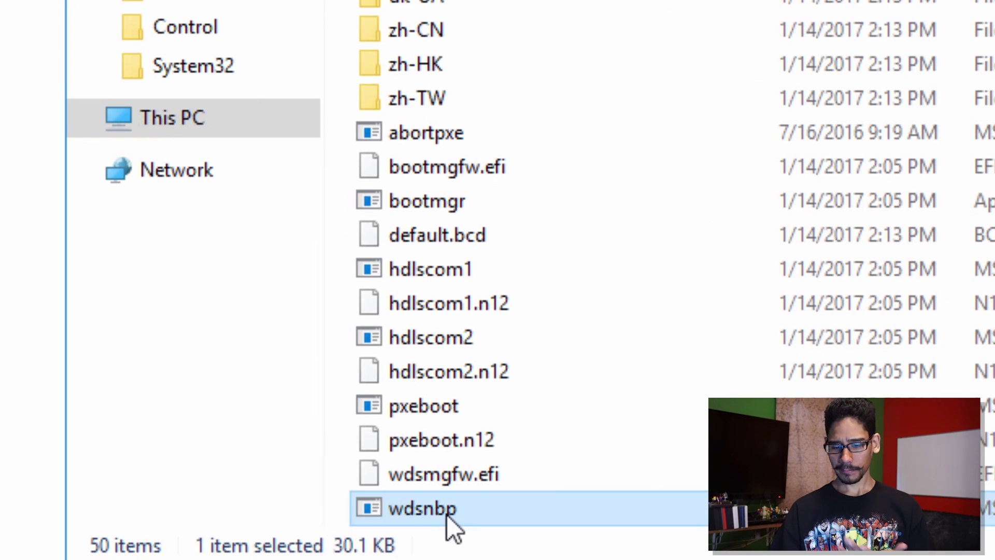
pyautogui.click(462, 403)
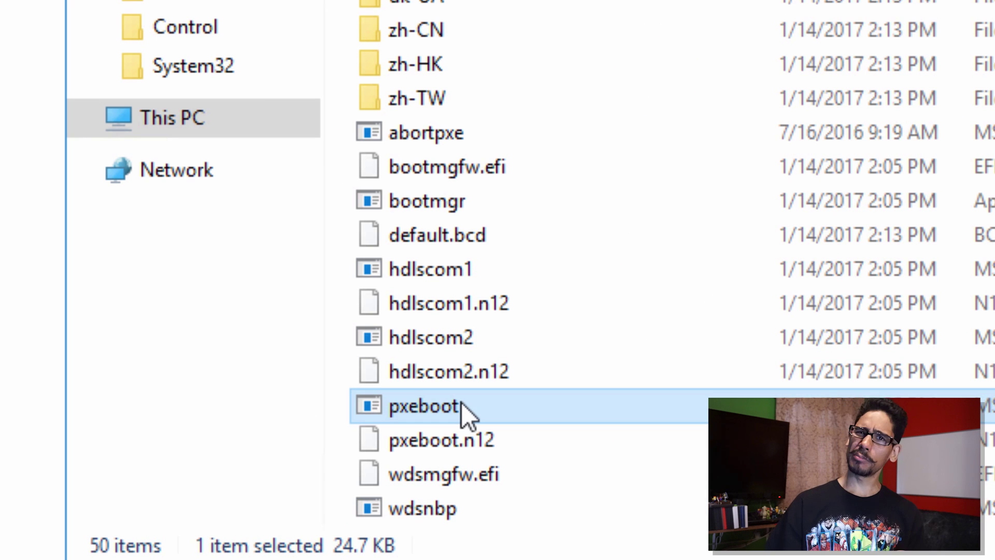
pyautogui.click(434, 509)
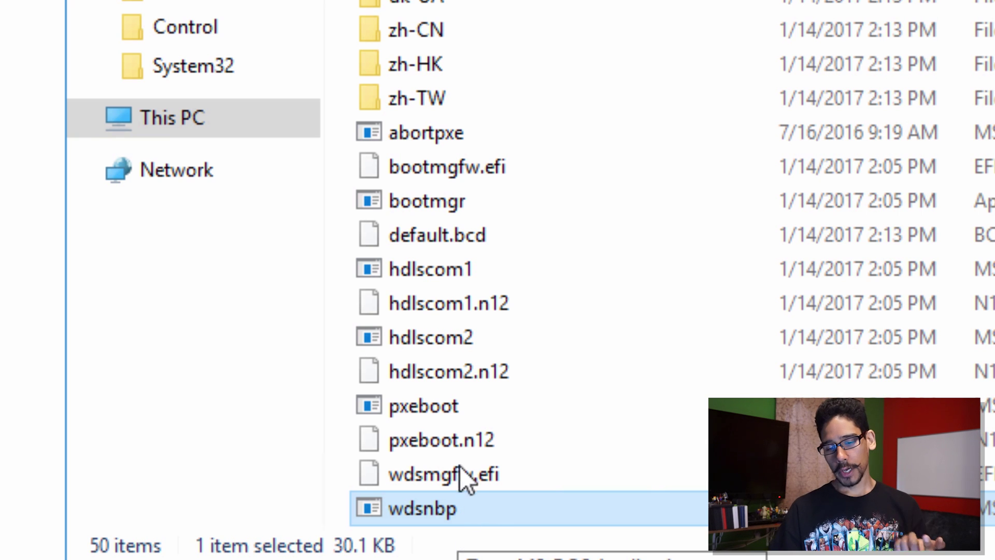
pyautogui.click(446, 404)
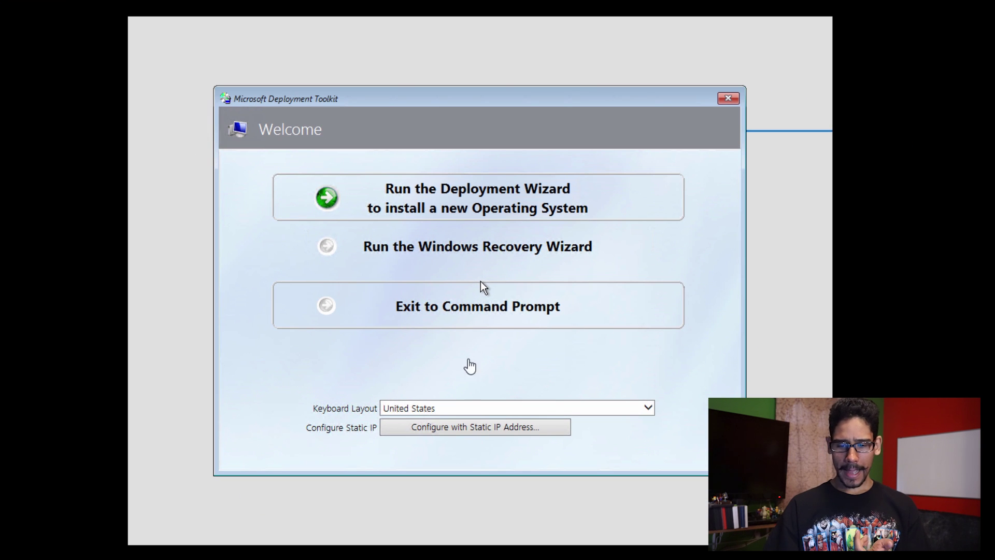
# - Run ipconfig from the MDT command prompt, then find the matching 192.168.47.141 DHCP lease
pyautogui.click(467, 307)
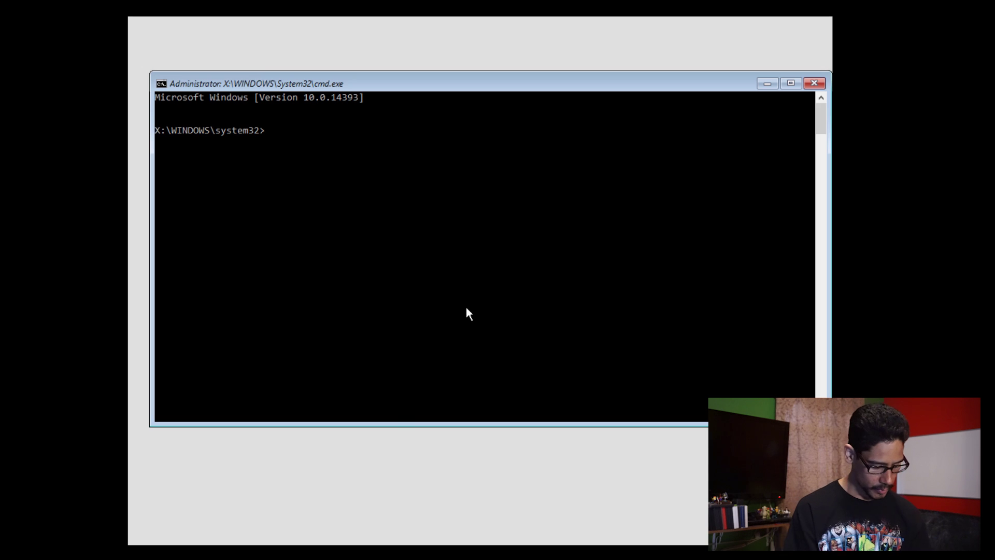
pyautogui.write('ipconfig')
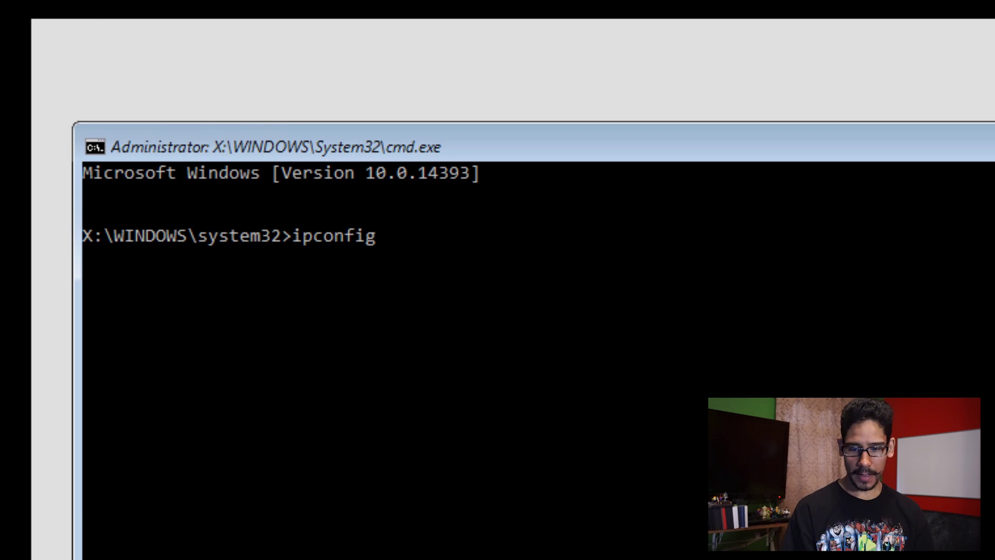
pyautogui.press('Return')
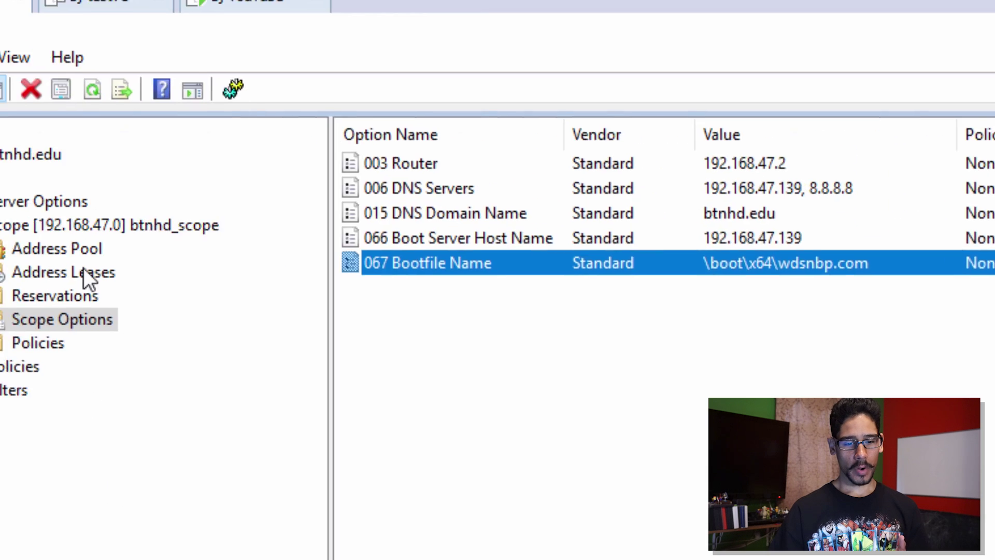
pyautogui.click(88, 275)
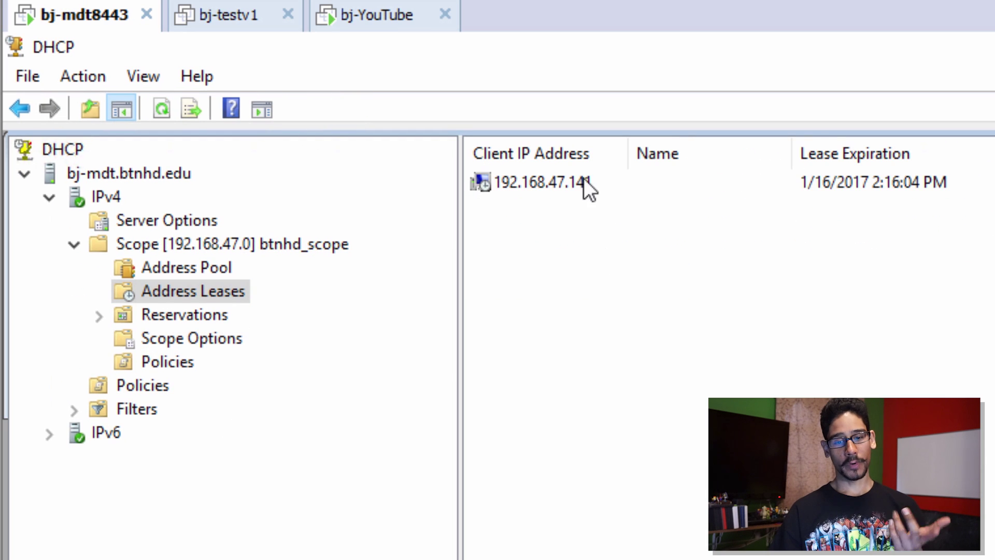
pyautogui.click(583, 182)
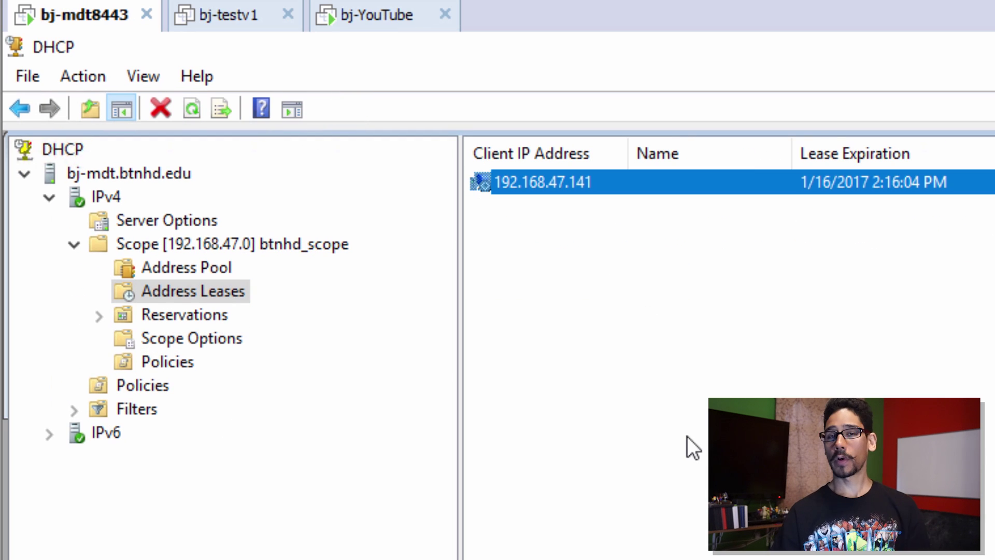